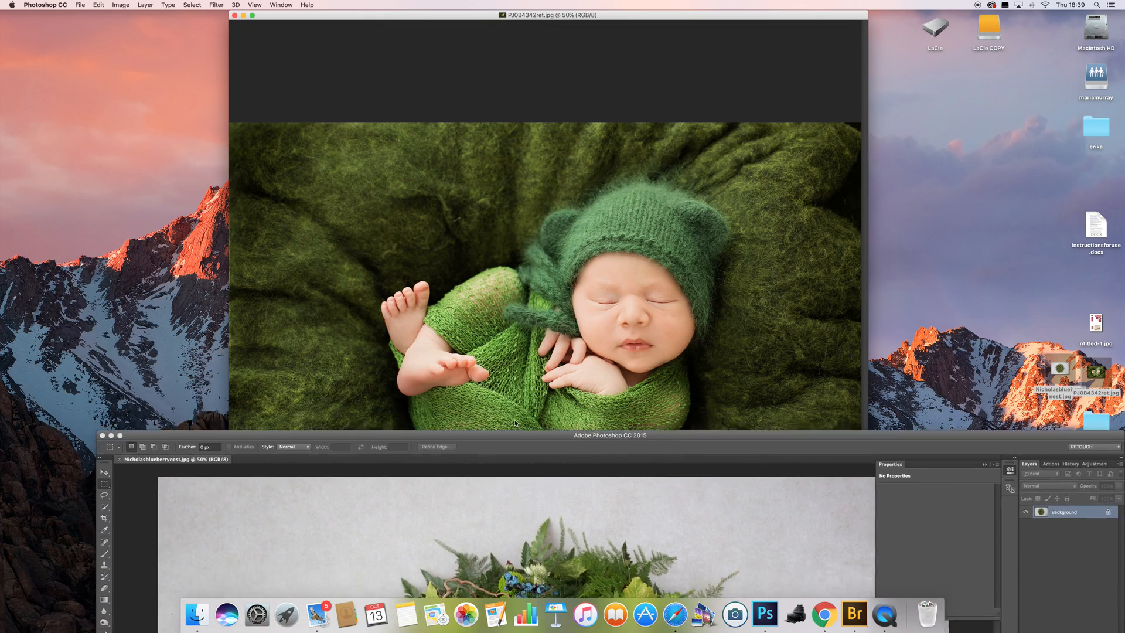
# Arrange the two document windows and copy the Background layer of PJ084342ret.jpg into Nicholasblueberrynest.jpg as a new layer
pyautogui.click(468, 31)
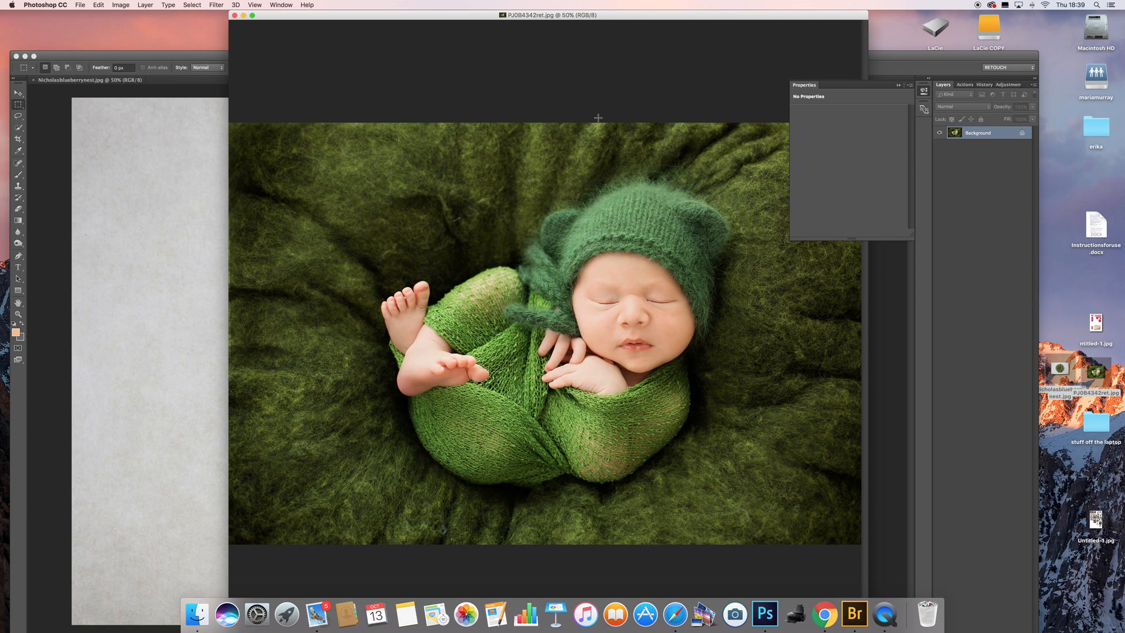
pyautogui.click(19, 313)
pyautogui.moveTo(460, 219); pyautogui.dragTo(479, 236)
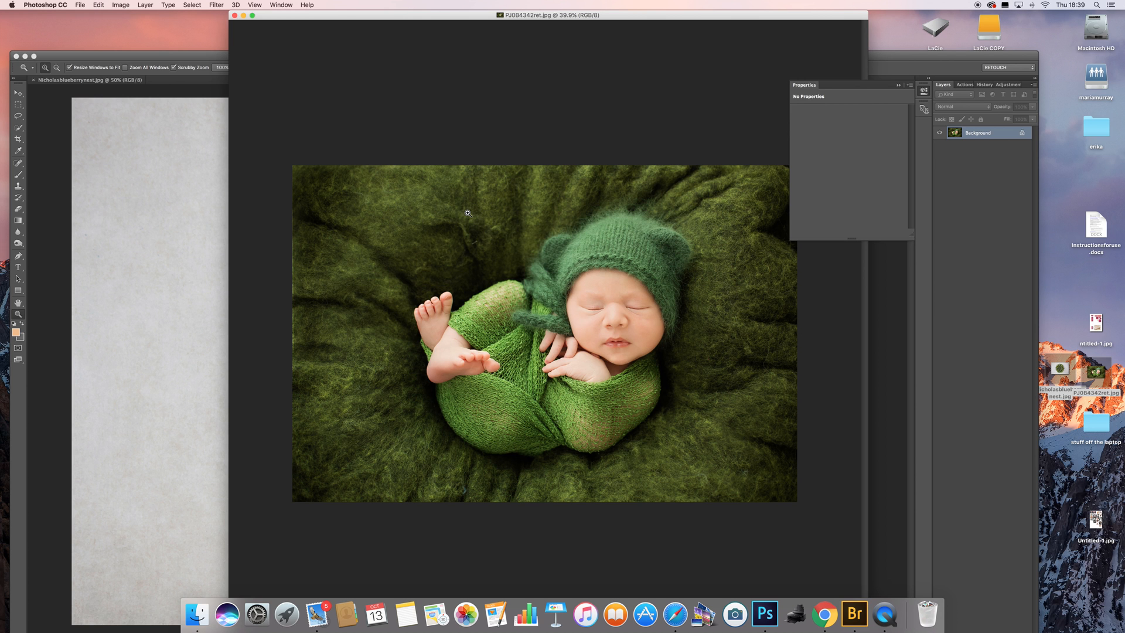
pyautogui.moveTo(329, 17); pyautogui.dragTo(393, 176)
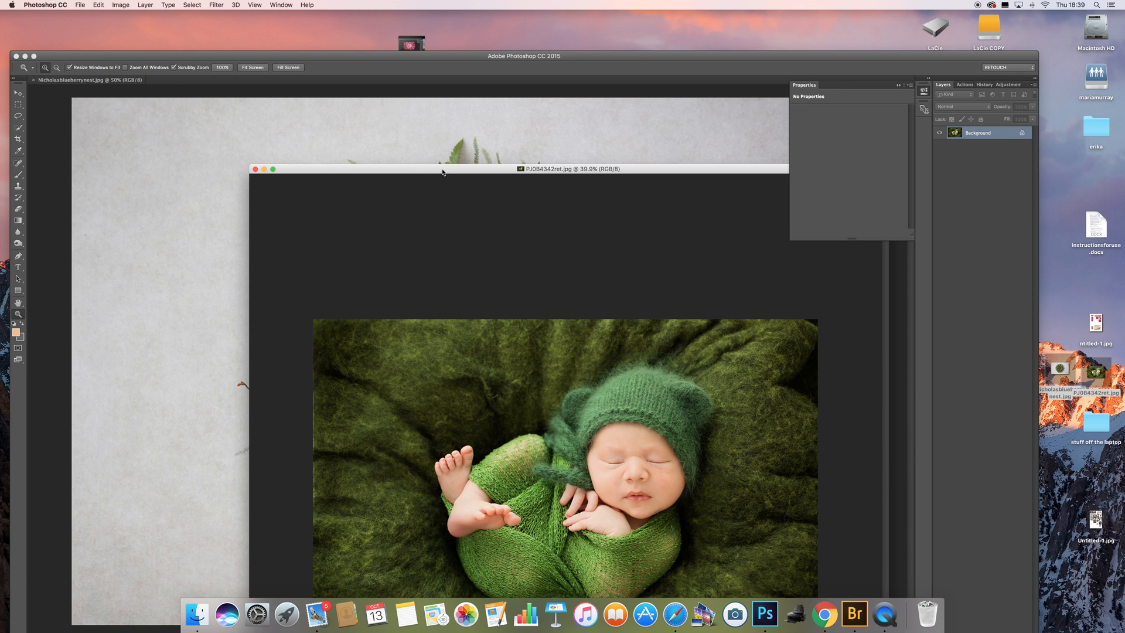
pyautogui.moveTo(458, 170); pyautogui.dragTo(402, 186)
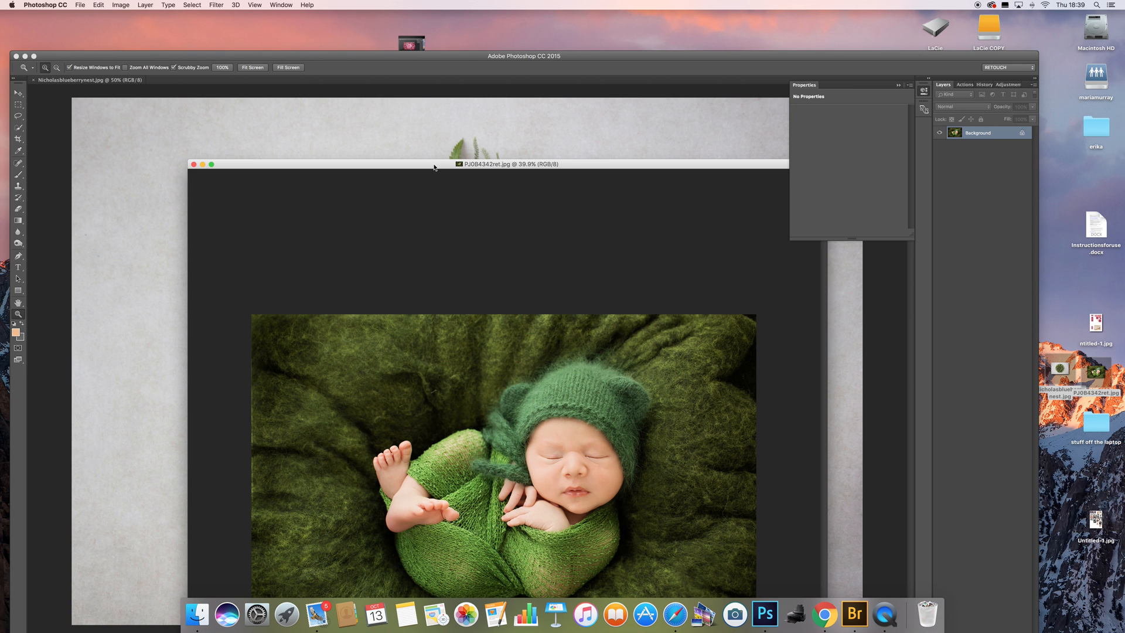
pyautogui.moveTo(434, 167); pyautogui.dragTo(521, 156)
pyautogui.moveTo(966, 136); pyautogui.dragTo(496, 136)
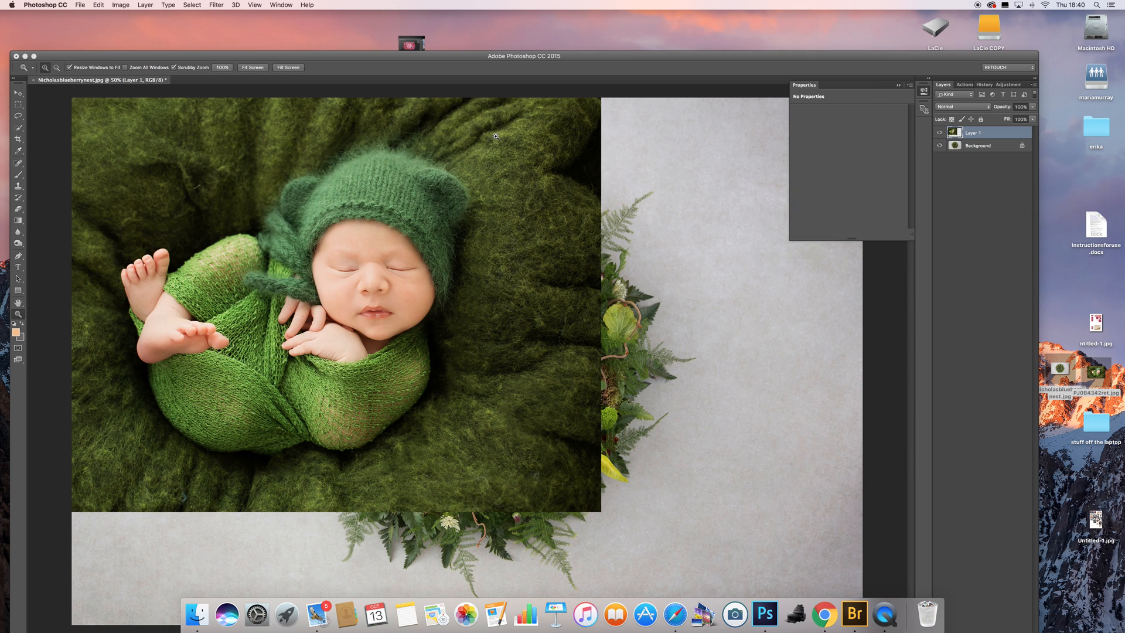
# Close the PJ084342ret.jpg document and the Welcome window, and reposition the main window to show the whole nest image
pyautogui.moveTo(473, 55); pyautogui.dragTo(582, 471)
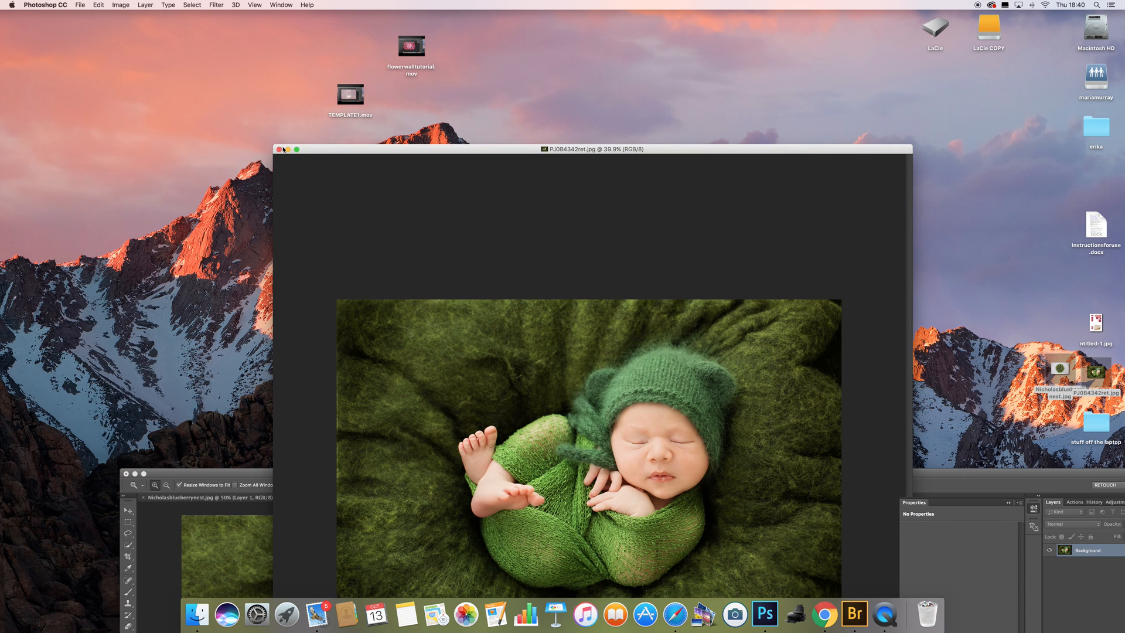
pyautogui.click(278, 149)
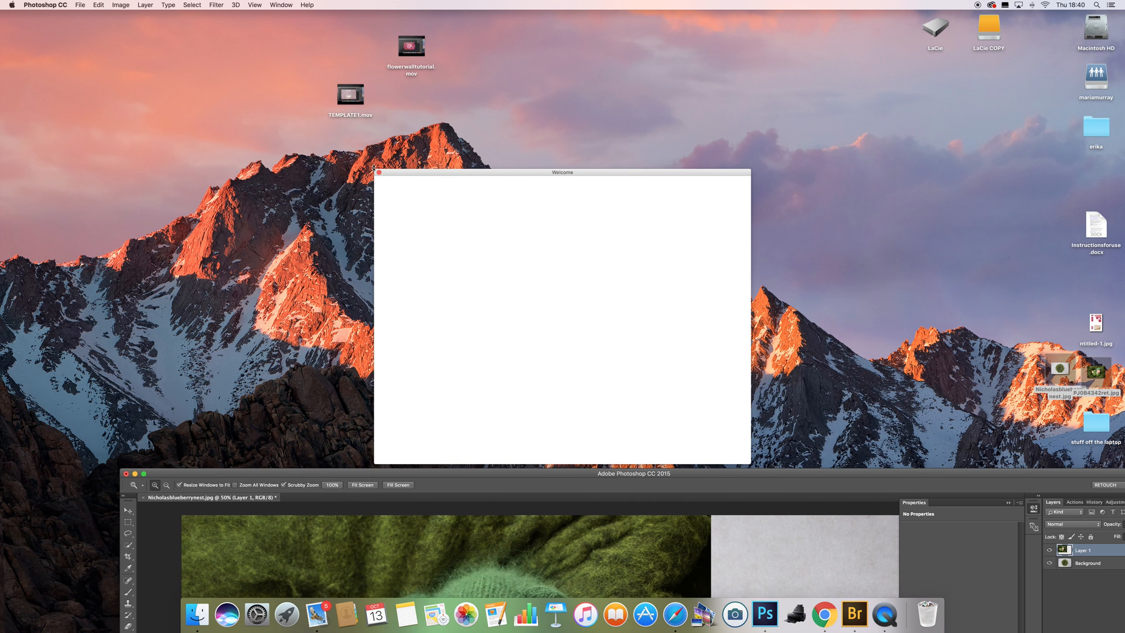
pyautogui.click(379, 173)
pyautogui.moveTo(682, 473); pyautogui.dragTo(593, 2)
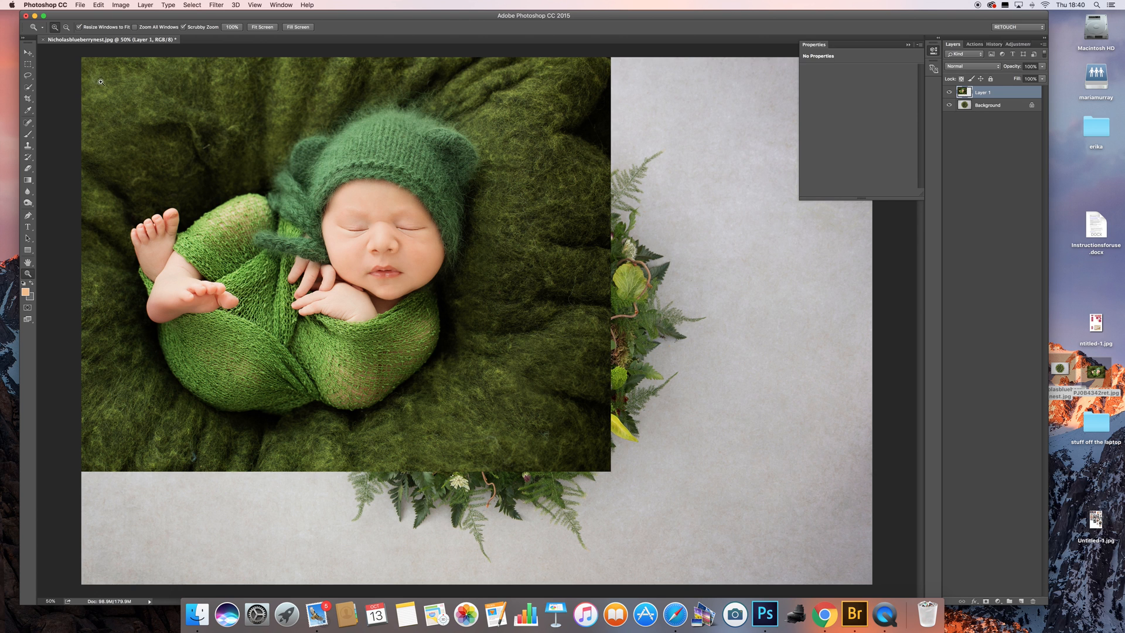
# Move the baby layer to the middle of the wreath image and close the Properties panel group
pyautogui.click(26, 54)
pyautogui.moveTo(418, 144); pyautogui.dragTo(594, 211)
pyautogui.moveTo(672, 131); pyautogui.dragTo(674, 132)
pyautogui.click(920, 44)
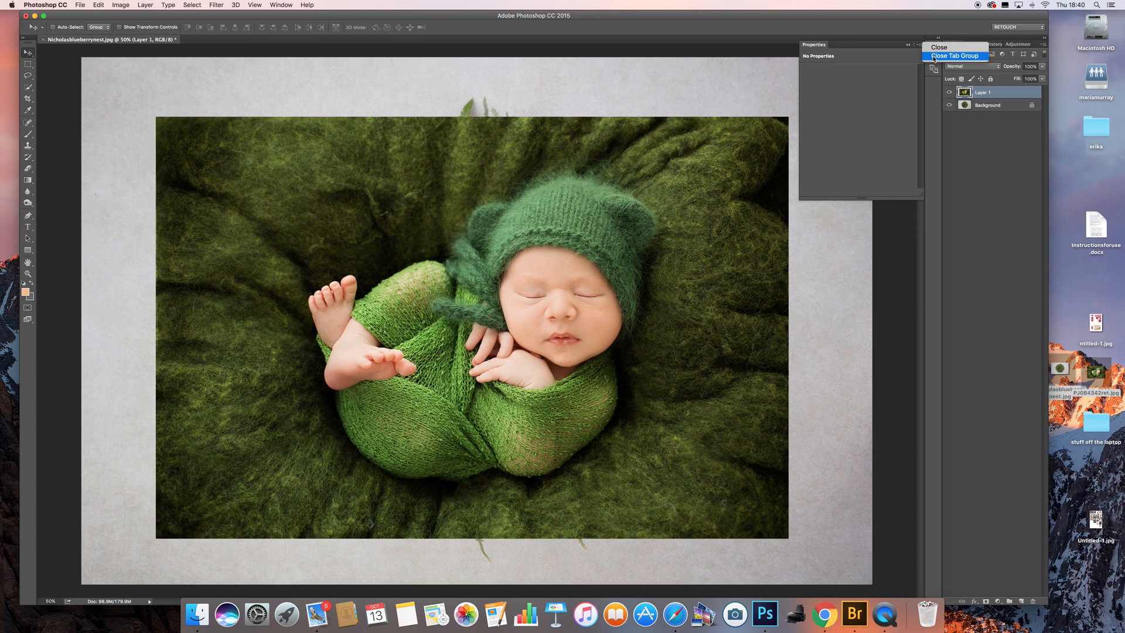
pyautogui.click(949, 53)
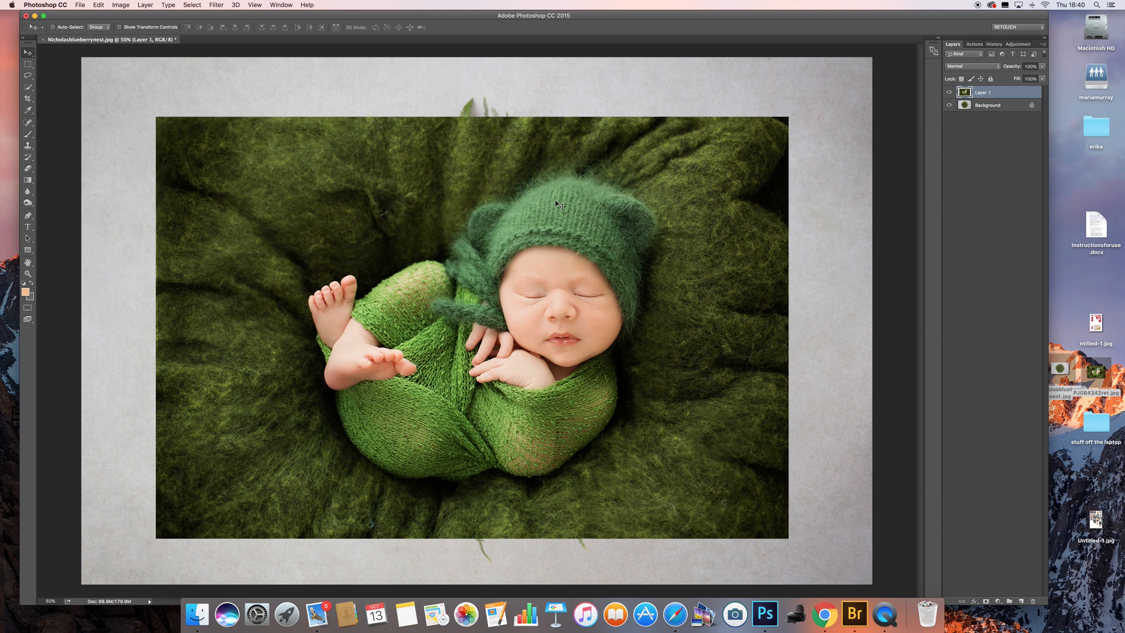
# Lower Layer 1's opacity to 48% and shift the baby photo slightly upward over the wreath
pyautogui.click(1042, 68)
pyautogui.moveTo(1021, 77); pyautogui.dragTo(1021, 77)
pyautogui.moveTo(608, 255); pyautogui.dragTo(581, 206)
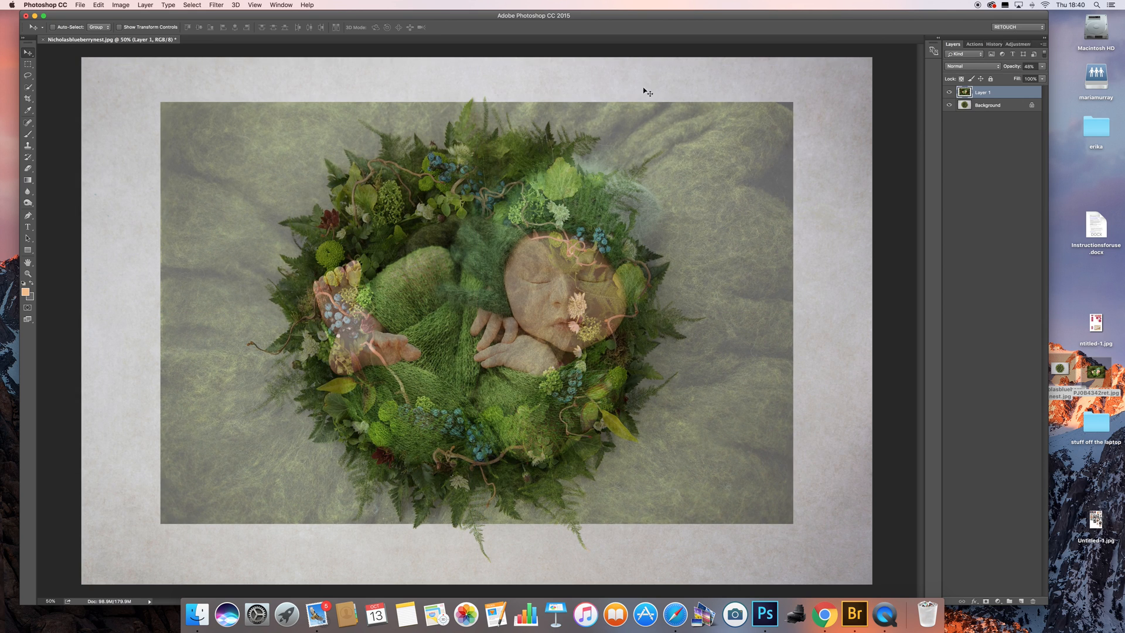
# Free-transform Layer 1 proportionally to about 54% and position the baby inside the nest opening
pyautogui.click(99, 4)
pyautogui.moveTo(141, 191)
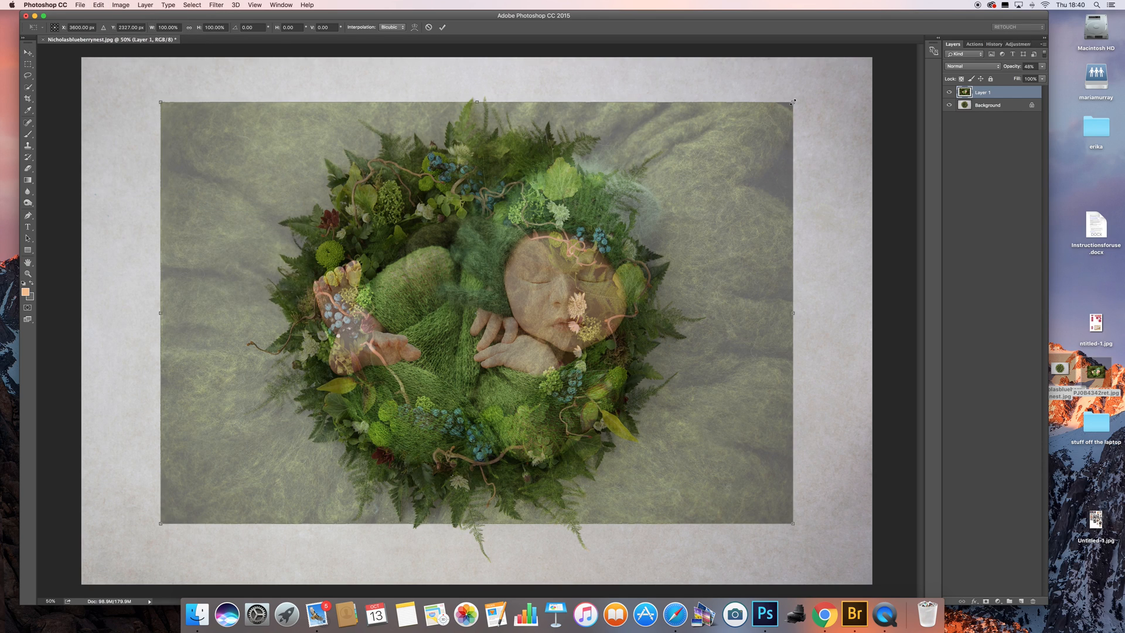
pyautogui.moveTo(793, 102); pyautogui.dragTo(591, 220)
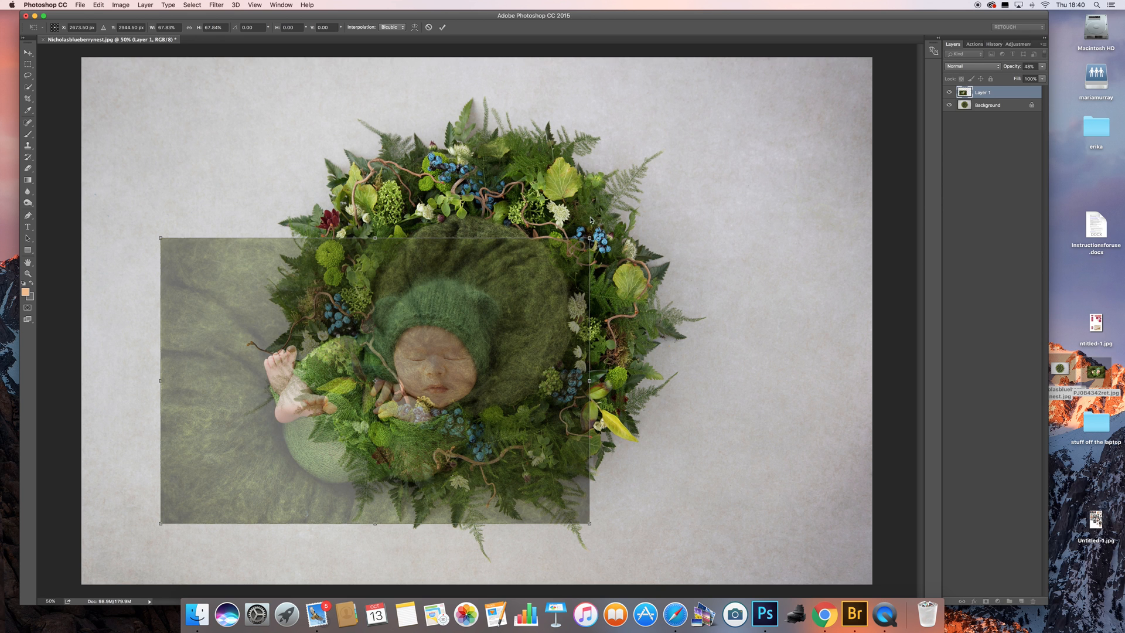
pyautogui.moveTo(440, 326); pyautogui.dragTo(543, 246)
pyautogui.moveTo(690, 159); pyautogui.dragTo(618, 208)
pyautogui.moveTo(514, 264); pyautogui.dragTo(531, 259)
pyautogui.moveTo(636, 202); pyautogui.dragTo(626, 206)
pyautogui.moveTo(534, 262); pyautogui.dragTo(538, 251)
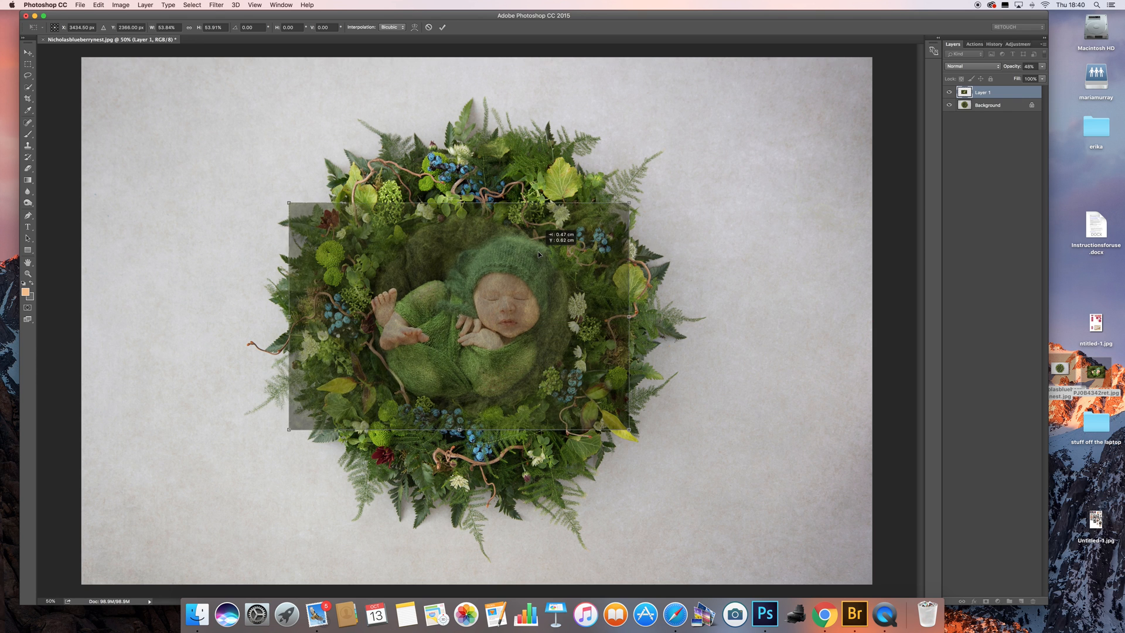
# Refine the transform of Layer 1 to about 51% scale and recentre the baby in the nest
pyautogui.moveTo(627, 204); pyautogui.dragTo(619, 210)
pyautogui.moveTo(553, 236); pyautogui.dragTo(558, 231)
pyautogui.moveTo(625, 204); pyautogui.dragTo(618, 208)
pyautogui.moveTo(556, 234); pyautogui.dragTo(615, 210)
pyautogui.moveTo(518, 254); pyautogui.dragTo(522, 251)
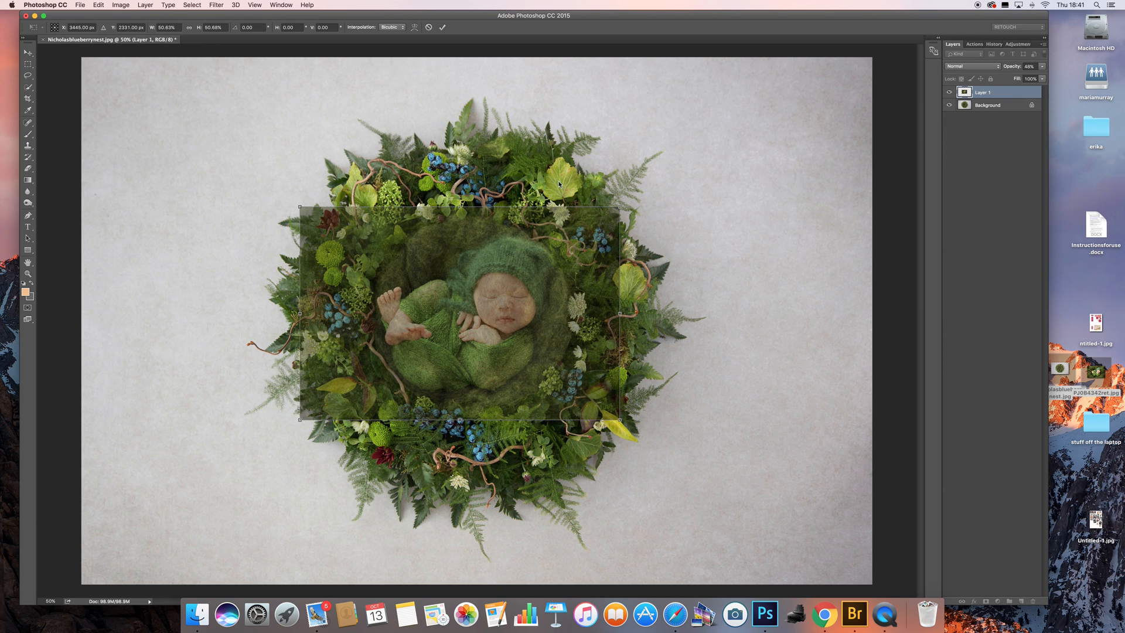
# Rotate the baby layer clockwise by about 6 degrees and apply the transform
pyautogui.click(98, 5)
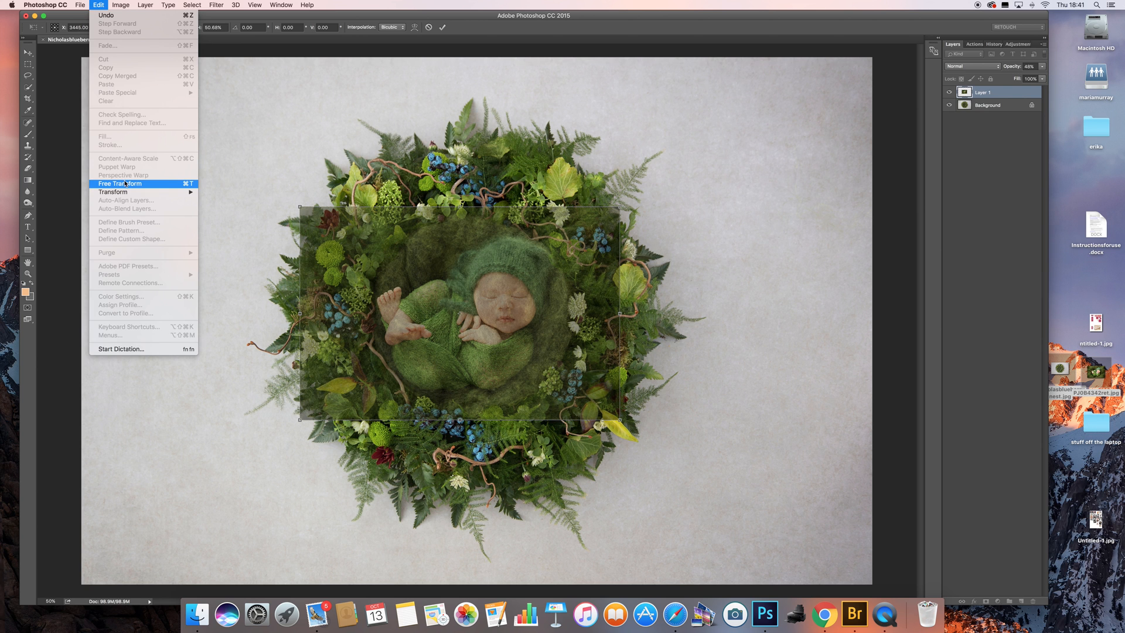
pyautogui.click(603, 217)
pyautogui.moveTo(635, 191); pyautogui.dragTo(620, 217)
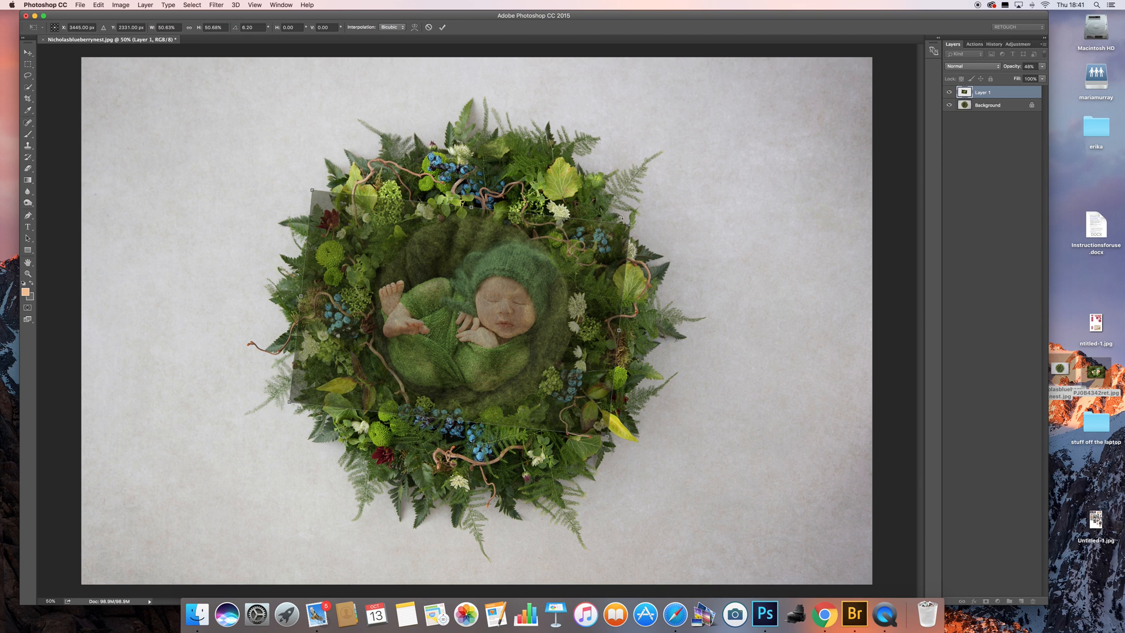
pyautogui.press('Return')
# Set Layer 1's opacity to 100% and add a black layer mask that hides the whole layer
pyautogui.click(1042, 67)
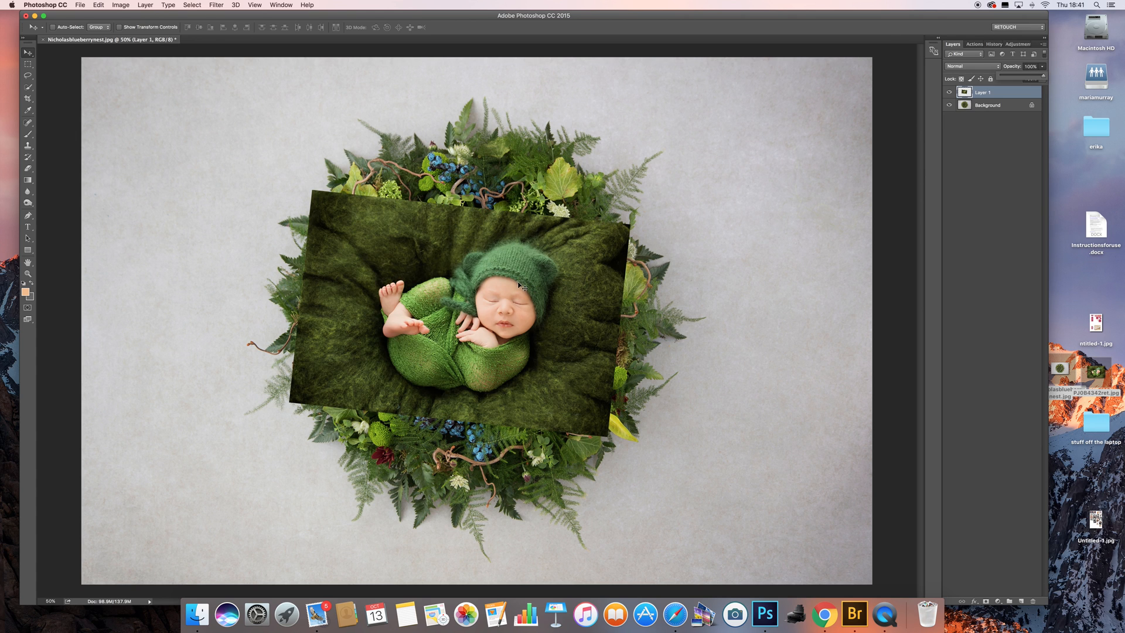
pyautogui.keyDown('alt'); pyautogui.click(986, 602); pyautogui.keyUp('alt')
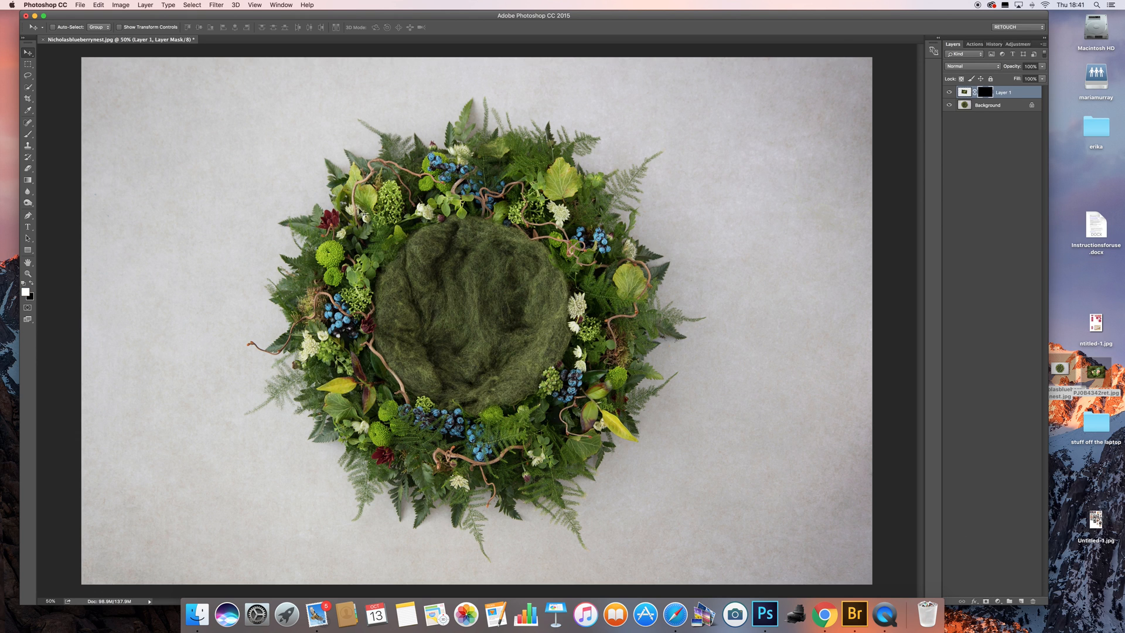
# Paint white on Layer 1's mask with a soft 316 px brush at 0% hardness to reveal the baby
pyautogui.click(28, 135)
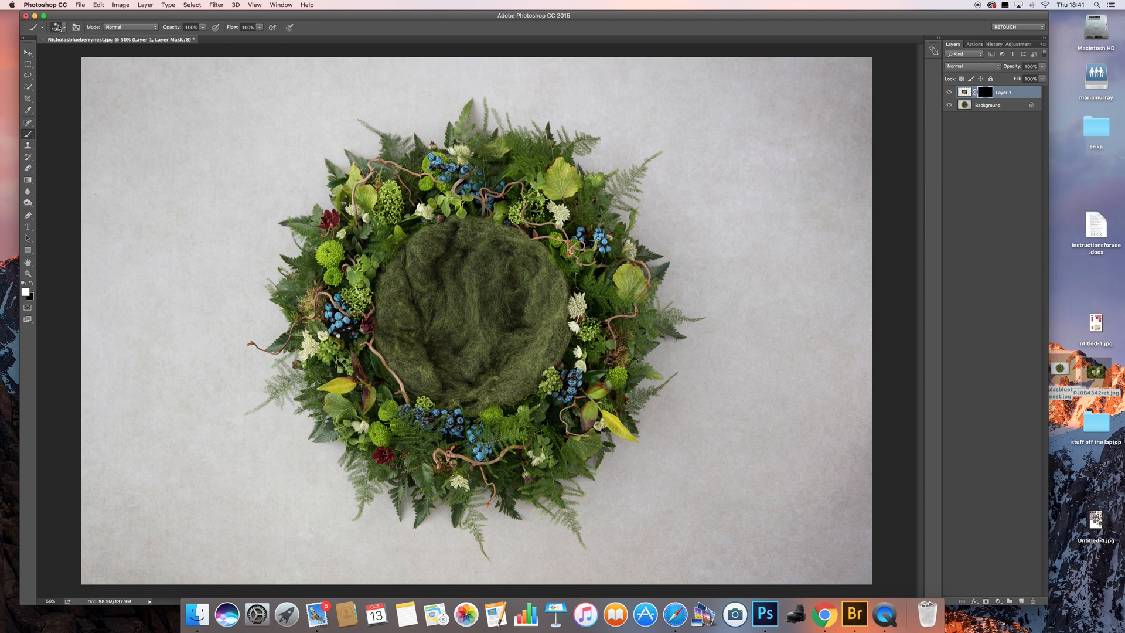
pyautogui.click(58, 28)
pyautogui.moveTo(110, 57); pyautogui.dragTo(111, 56)
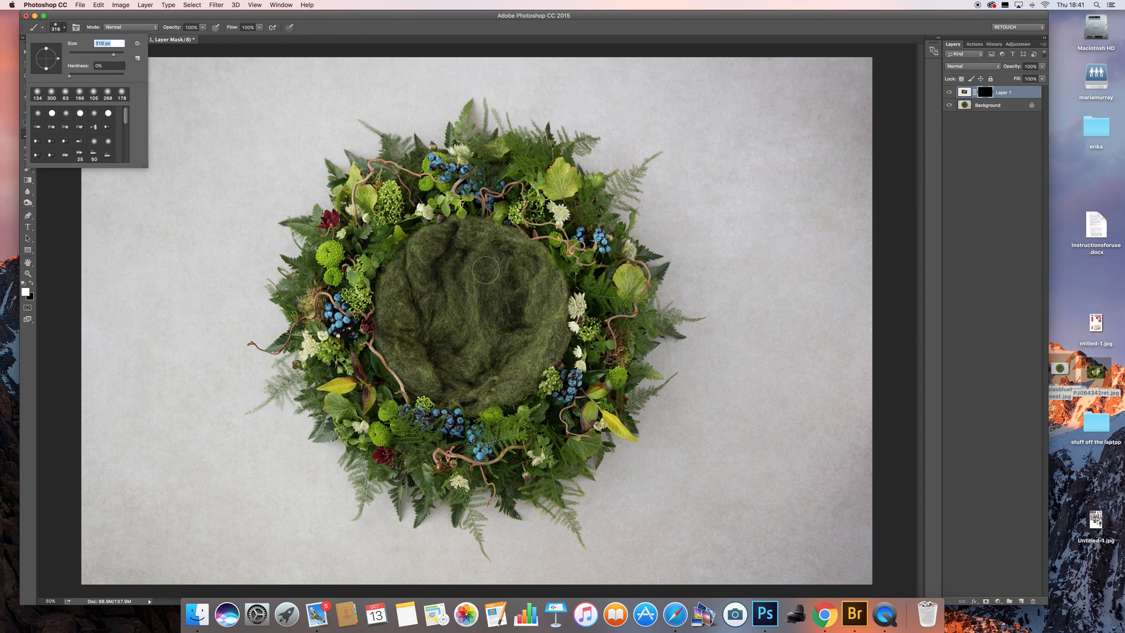
pyautogui.click(989, 91)
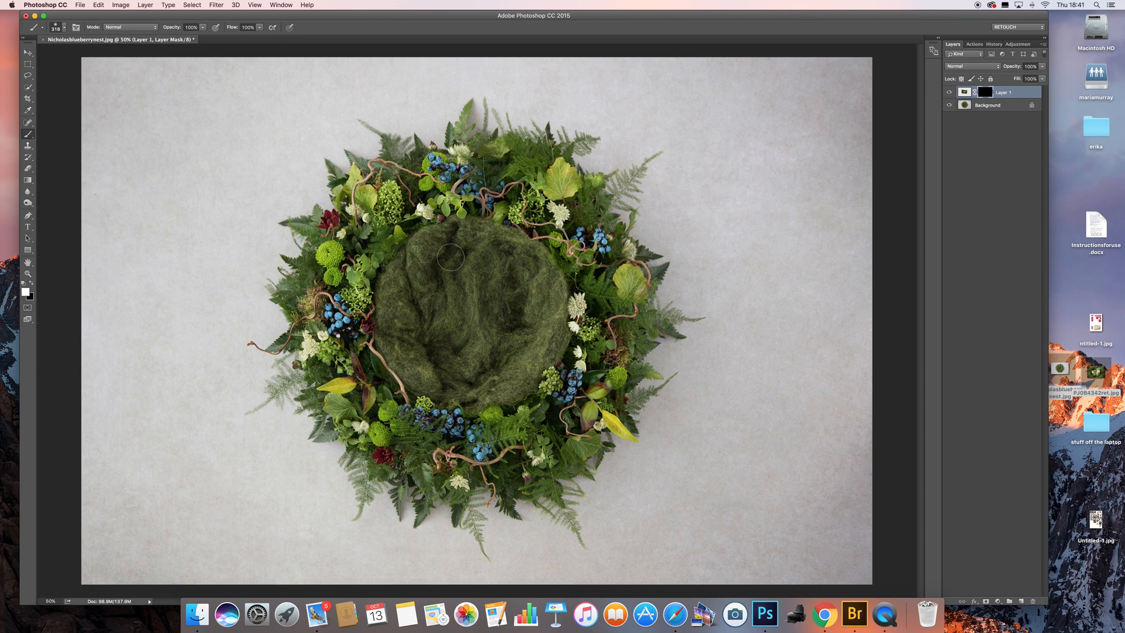
pyautogui.moveTo(485, 271)
pyautogui.mouseDown()
pyautogui.moveTo(513, 255)
pyautogui.moveTo(539, 278)
pyautogui.moveTo(547, 262)
pyautogui.moveTo(524, 281)
pyautogui.moveTo(520, 297)
pyautogui.moveTo(536, 300)
pyautogui.moveTo(503, 315)
pyautogui.moveTo(457, 299)
pyautogui.moveTo(439, 276)
pyautogui.moveTo(413, 324)
pyautogui.moveTo(403, 278)
pyautogui.moveTo(420, 277)
pyautogui.moveTo(402, 324)
pyautogui.moveTo(403, 365)
pyautogui.moveTo(457, 334)
pyautogui.moveTo(489, 354)
pyautogui.moveTo(522, 330)
pyautogui.moveTo(521, 316)
pyautogui.moveTo(505, 371)
pyautogui.moveTo(429, 383)
pyautogui.moveTo(413, 366)
pyautogui.moveTo(406, 377)
pyautogui.moveTo(497, 374)
pyautogui.mouseUp()
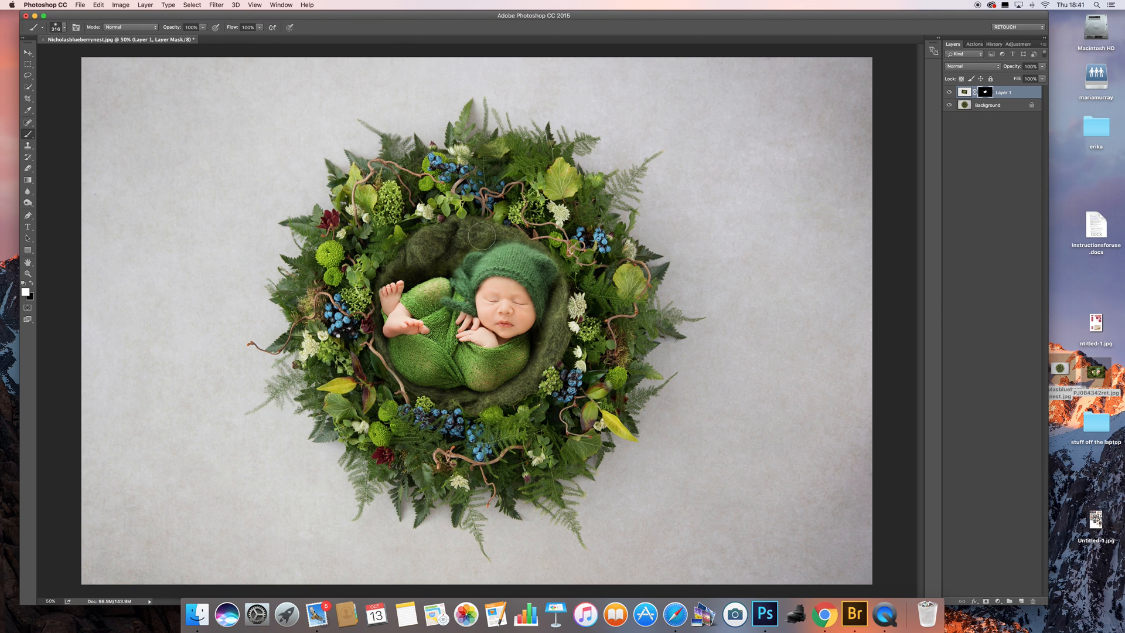
# Brush white on the mask around the nest's upper-left interior to blend the wool above the baby's feet
pyautogui.click(29, 273)
pyautogui.moveTo(492, 381); pyautogui.dragTo(489, 316)
pyautogui.moveTo(415, 145); pyautogui.dragTo(486, 164)
pyautogui.click(28, 134)
pyautogui.moveTo(370, 207); pyautogui.dragTo(278, 200)
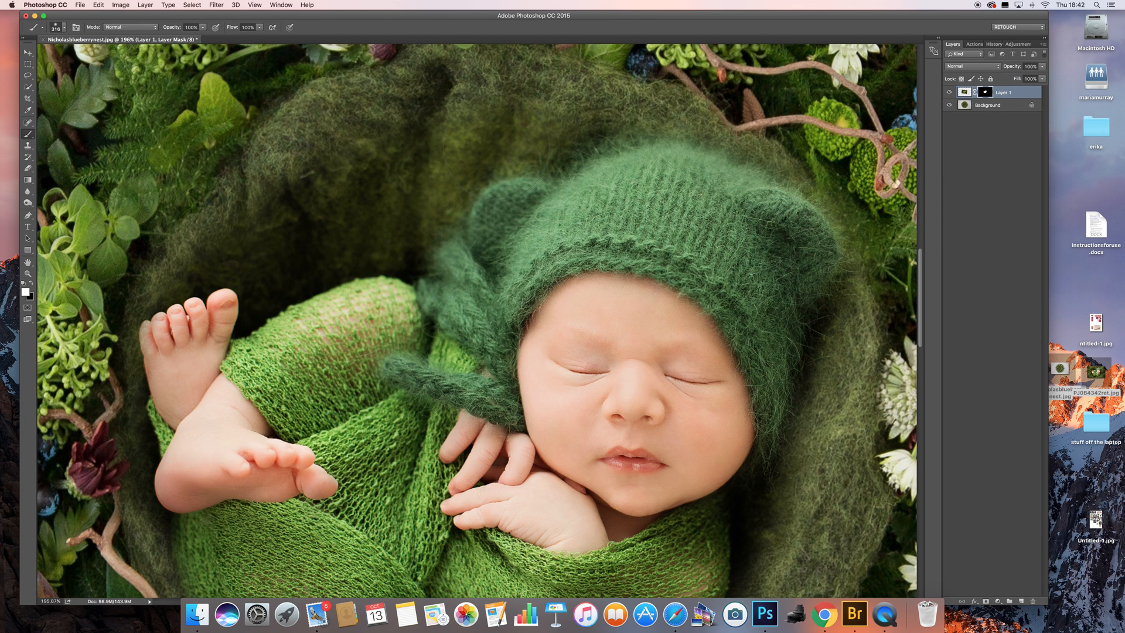
# Set the brush size to 175 px and paint white on the mask to reveal the darker wool along the nest's right side
pyautogui.click(33, 273)
pyautogui.press('super+0')
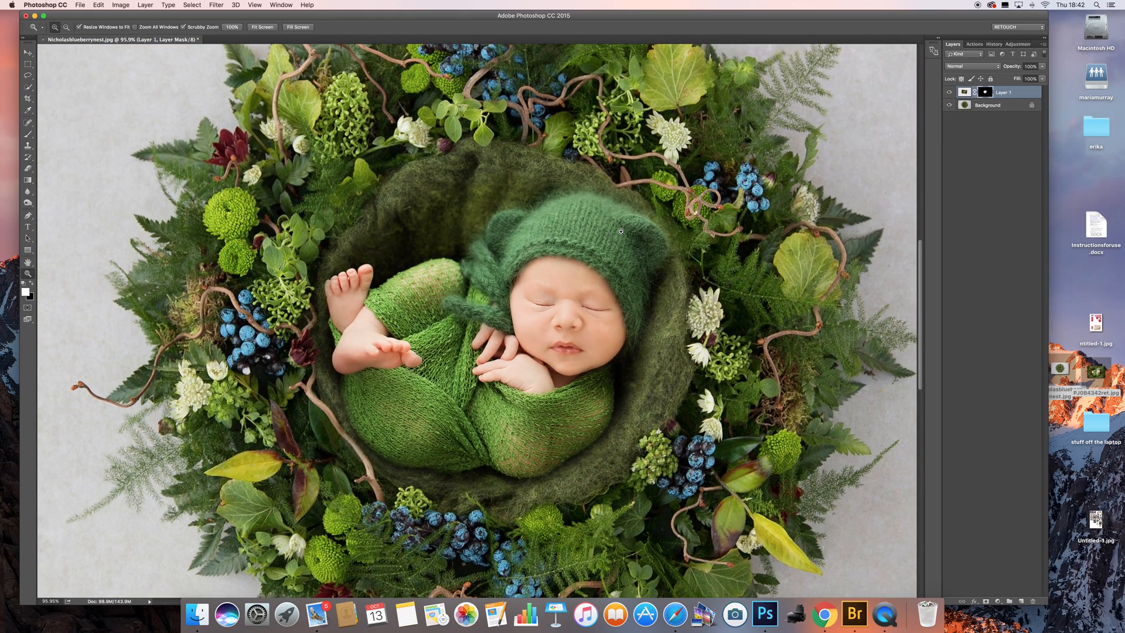
pyautogui.moveTo(634, 238)
pyautogui.mouseDown()
pyautogui.moveTo(606, 239)
pyautogui.moveTo(647, 238)
pyautogui.mouseUp()
pyautogui.moveTo(282, 229); pyautogui.dragTo(288, 230)
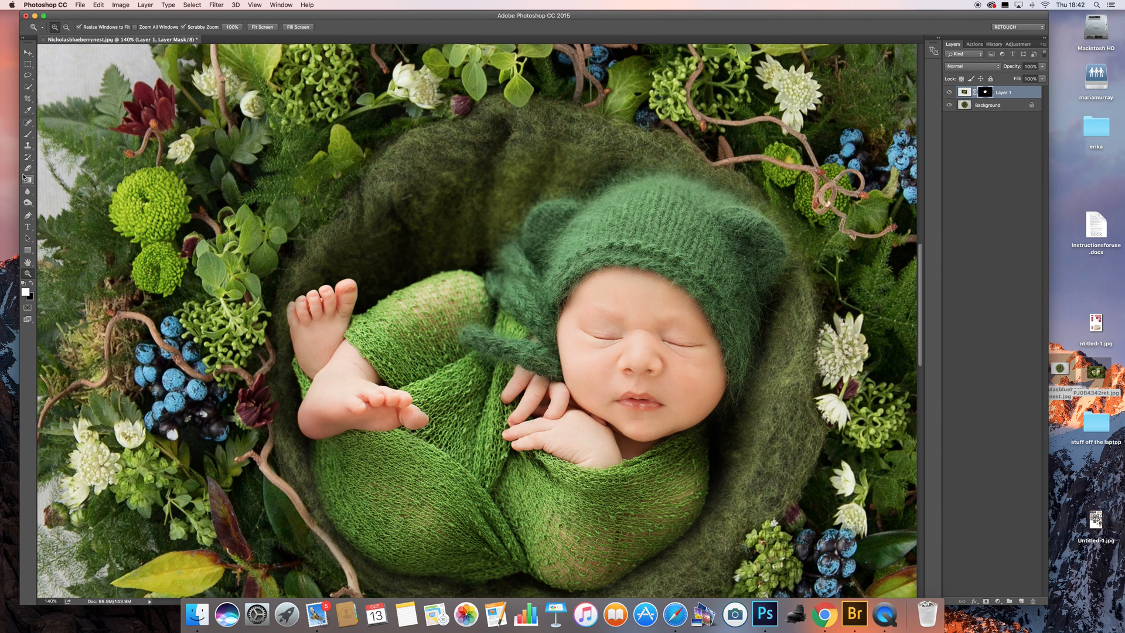
pyautogui.click(28, 133)
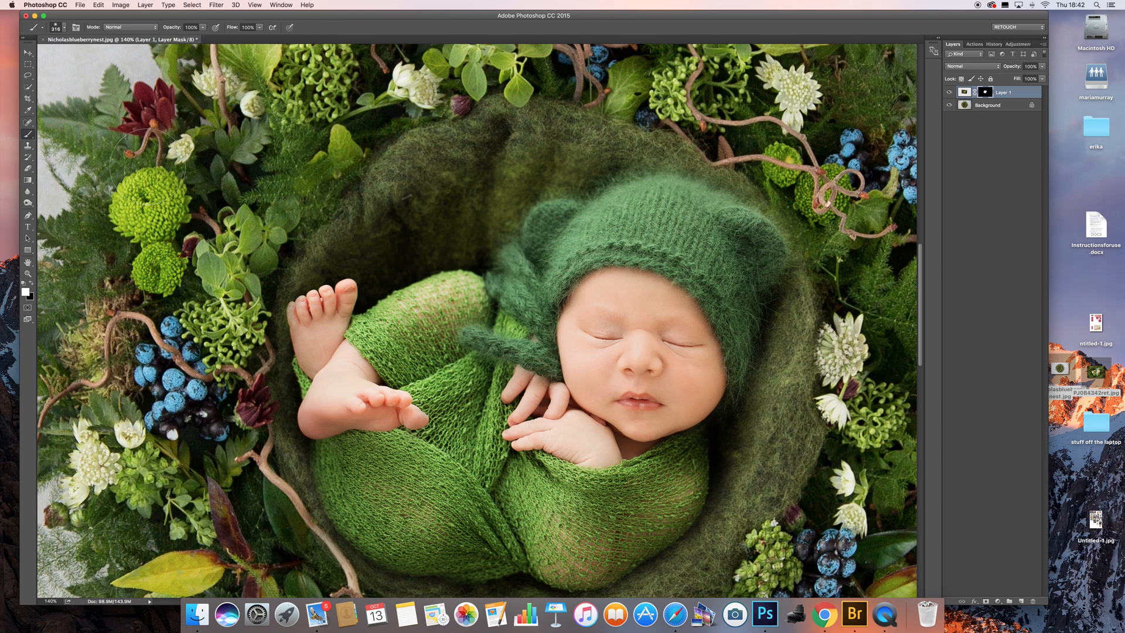
pyautogui.click(59, 27)
pyautogui.moveTo(103, 57); pyautogui.dragTo(107, 54)
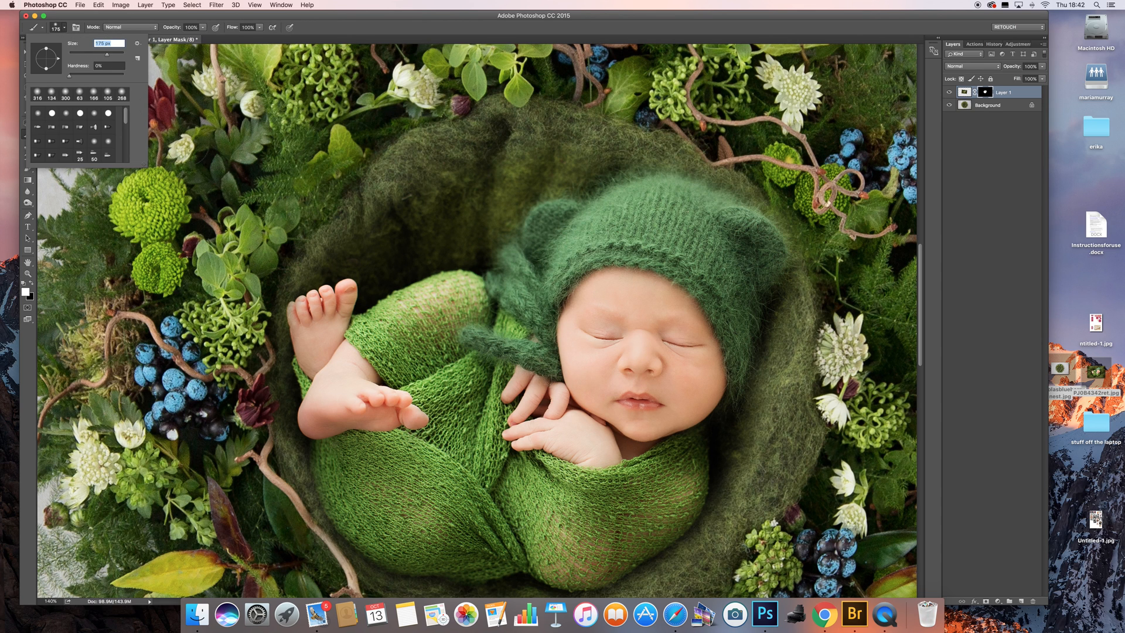
pyautogui.click(308, 304)
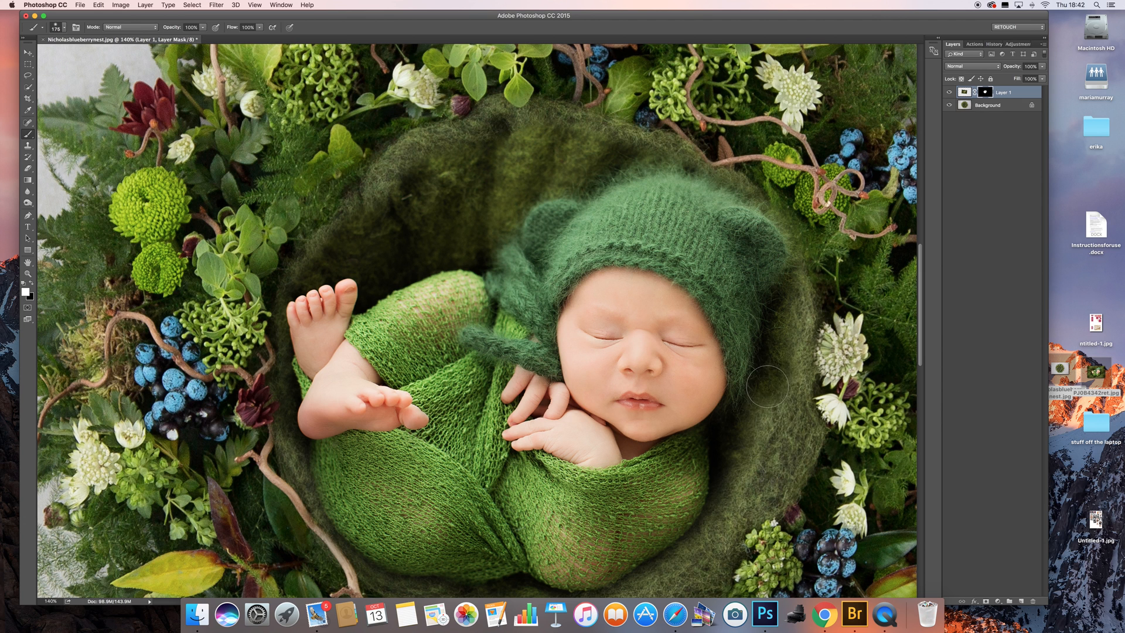
pyautogui.moveTo(768, 382); pyautogui.dragTo(753, 457)
pyautogui.moveTo(780, 323)
pyautogui.mouseDown()
pyautogui.moveTo(759, 413)
pyautogui.moveTo(706, 524)
pyautogui.moveTo(662, 553)
pyautogui.moveTo(625, 553)
pyautogui.mouseUp()
# Paint white on the mask along the nest's upper-left rim to reveal more of the baby photo's dark wool
pyautogui.click(28, 274)
pyautogui.moveTo(590, 310); pyautogui.dragTo(480, 214)
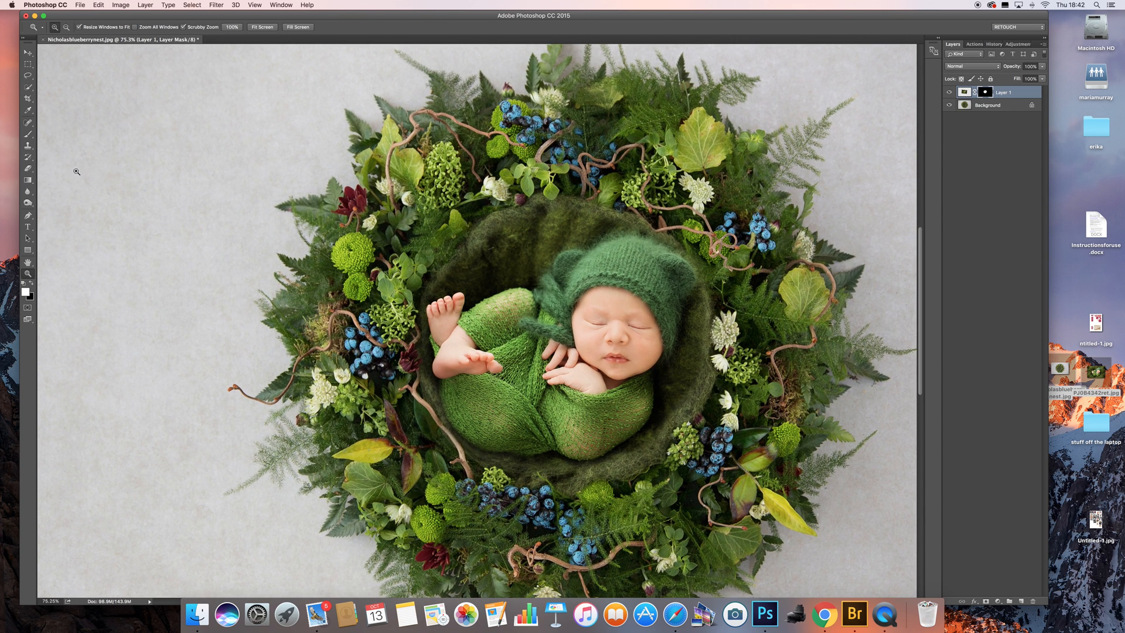
pyautogui.click(28, 133)
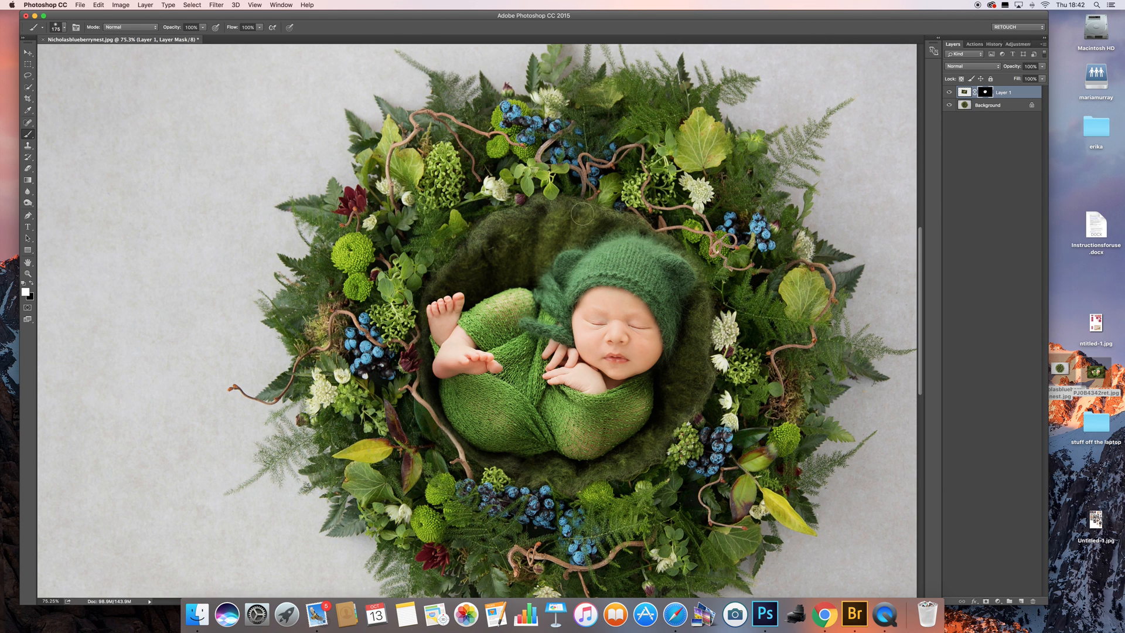
pyautogui.moveTo(509, 223); pyautogui.dragTo(445, 283)
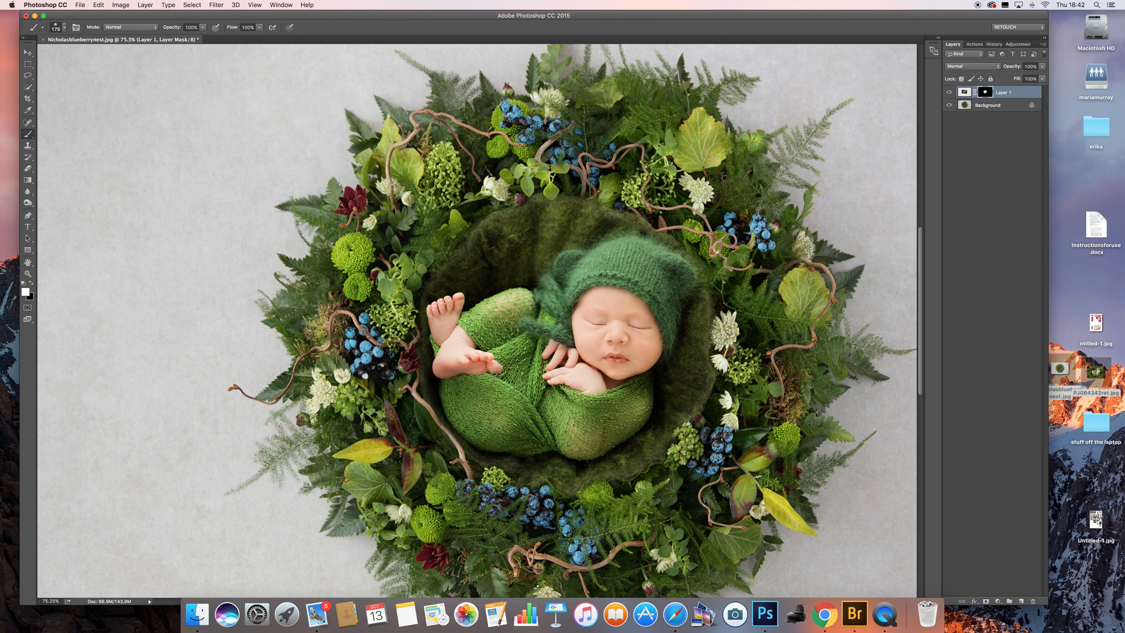
# Paint black on Layer 1's mask at 41% brush opacity to smooth the creased wool in the nest's upper-left interior
pyautogui.click(27, 274)
pyautogui.moveTo(530, 297); pyautogui.dragTo(472, 231)
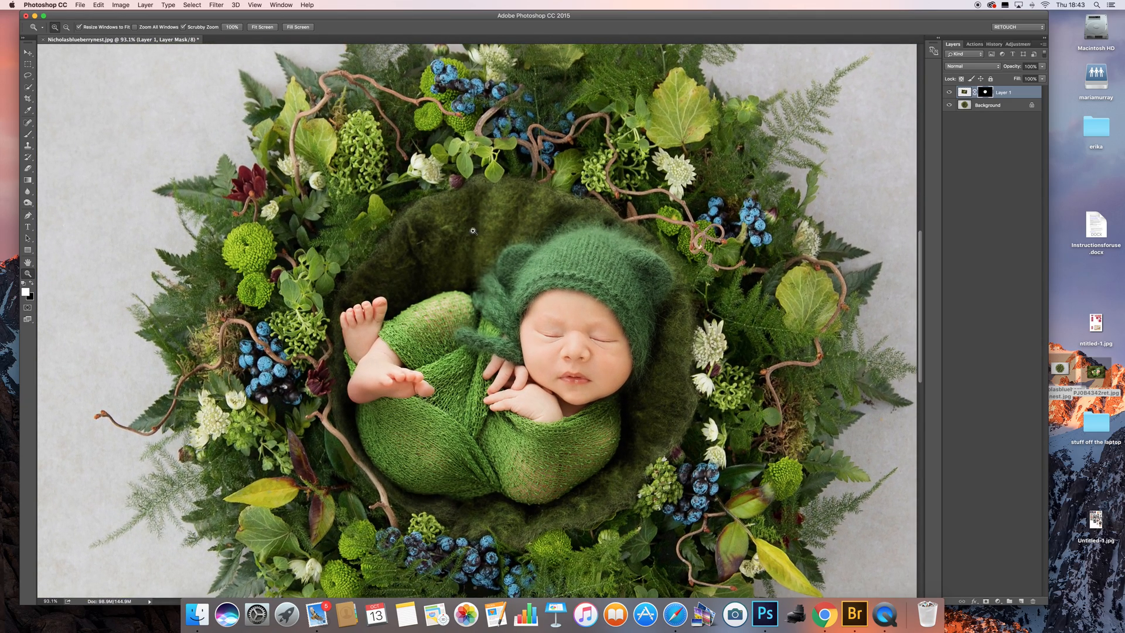
pyautogui.moveTo(406, 264); pyautogui.dragTo(426, 277)
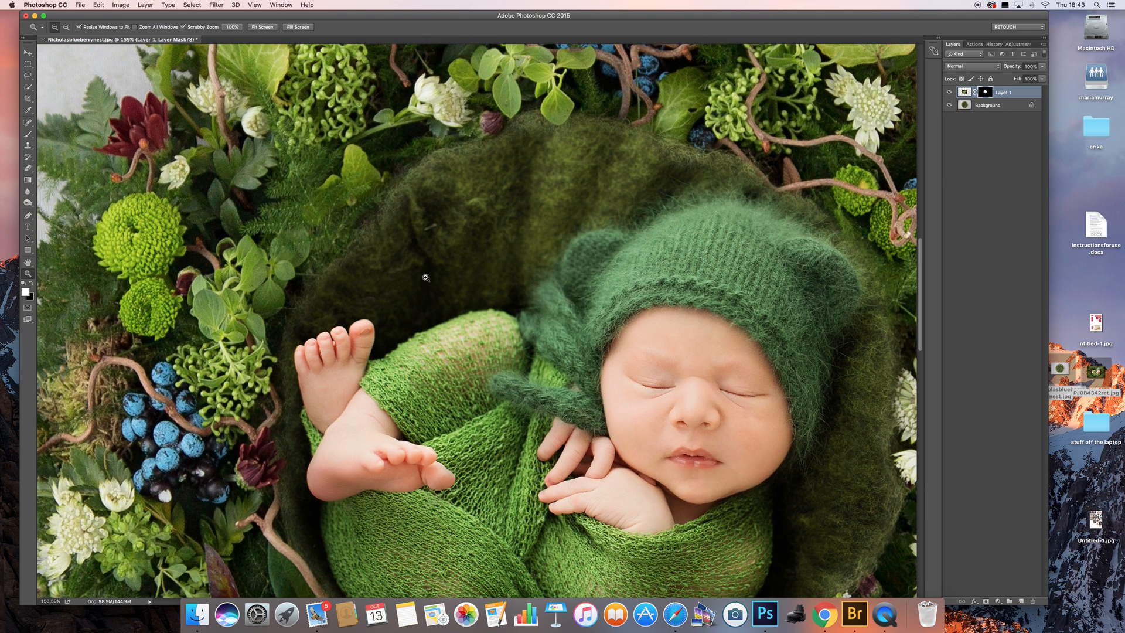
pyautogui.click(31, 285)
pyautogui.click(28, 134)
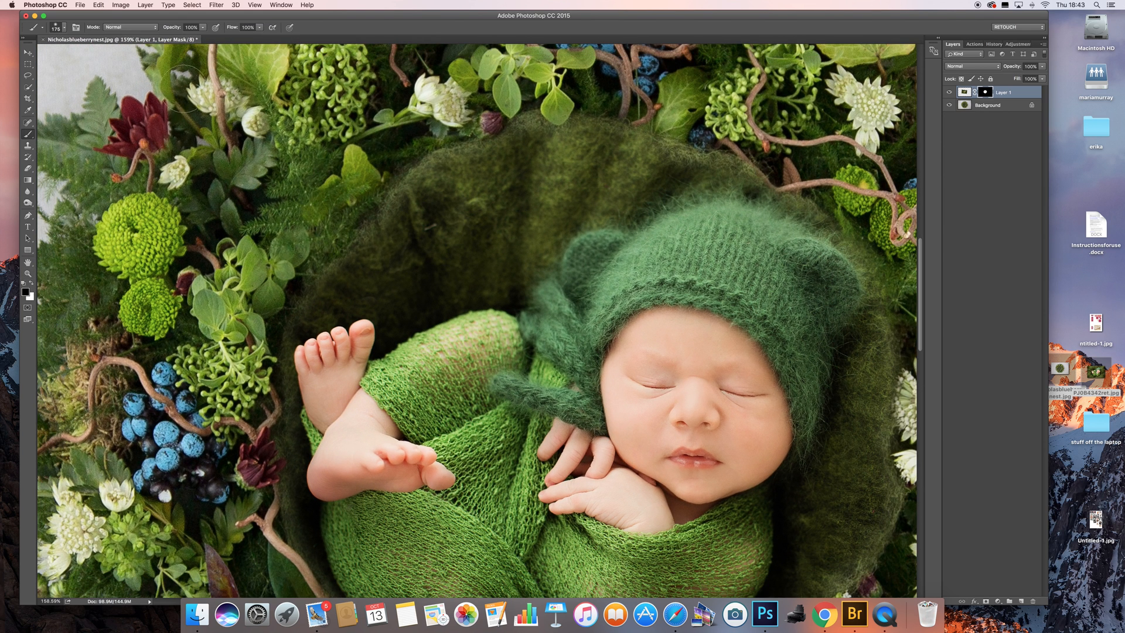
pyautogui.click(203, 28)
pyautogui.click(446, 153)
pyautogui.click(544, 148)
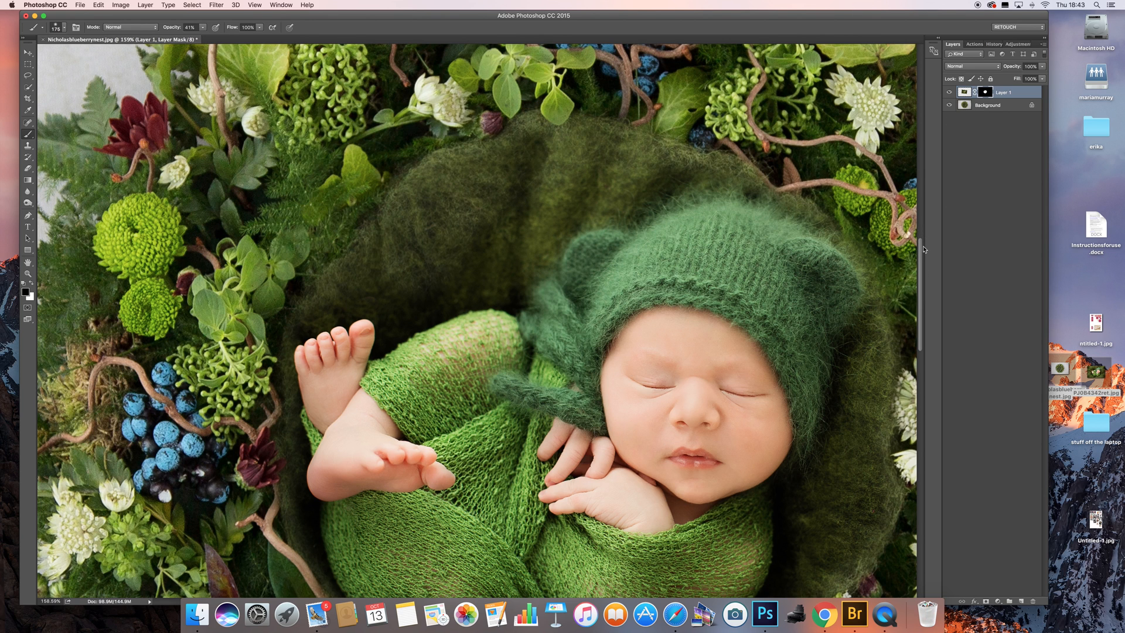
# Lower the brush opacity to 29% and paint black on the mask along the nest's lower-right inner edge
pyautogui.scroll(-10, 924, 250)
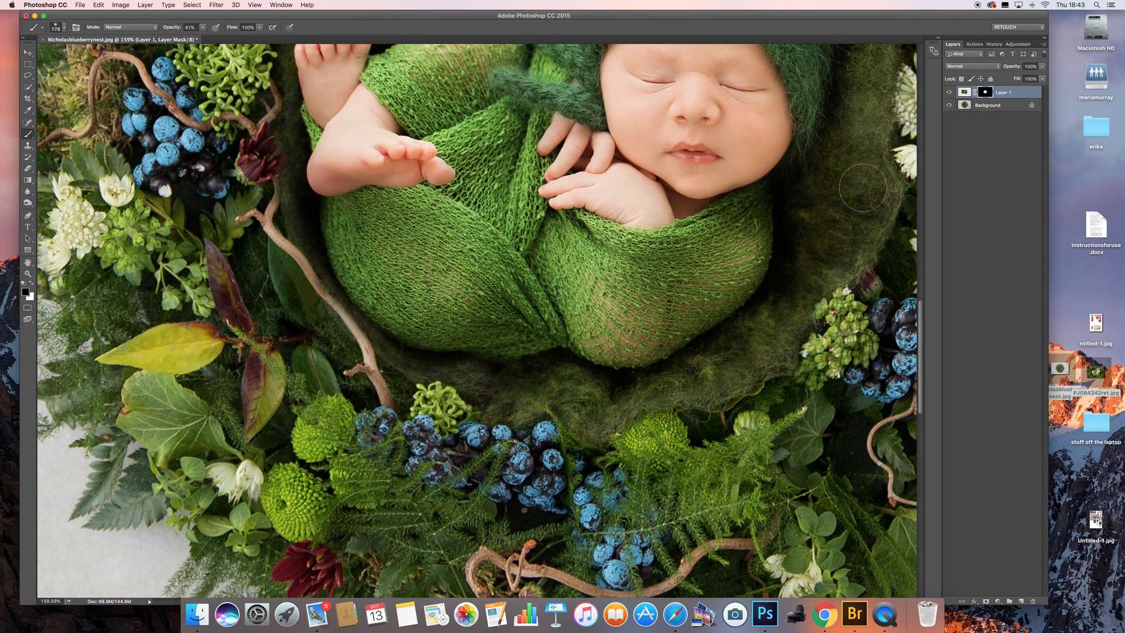
pyautogui.click(202, 27)
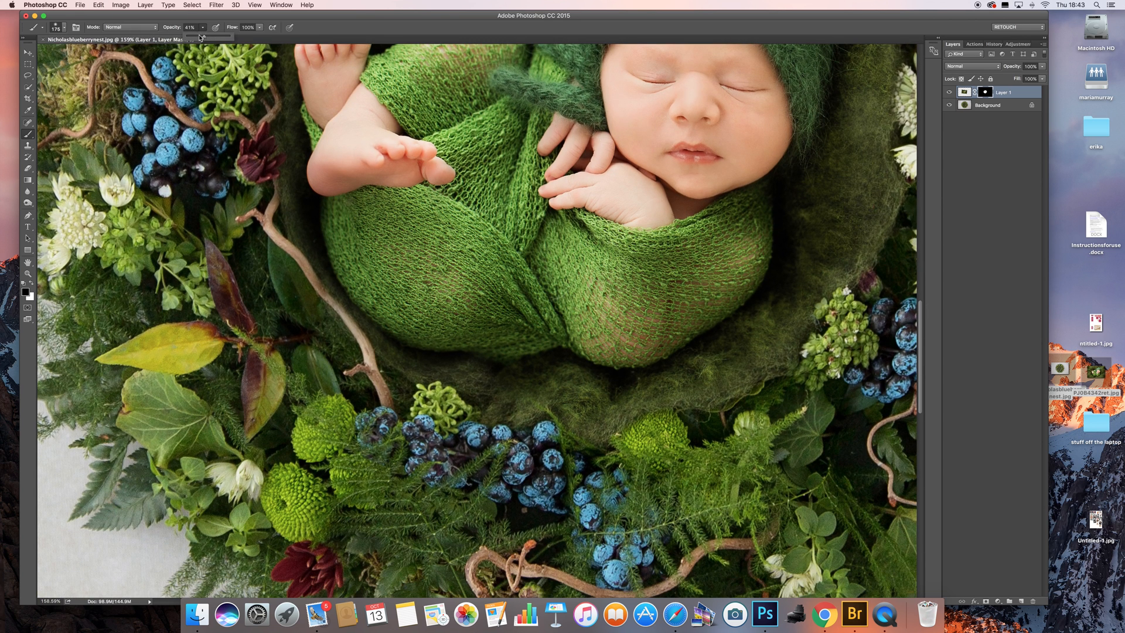
pyautogui.moveTo(866, 191)
pyautogui.mouseDown()
pyautogui.moveTo(841, 193)
pyautogui.moveTo(830, 256)
pyautogui.moveTo(726, 353)
pyautogui.mouseUp()
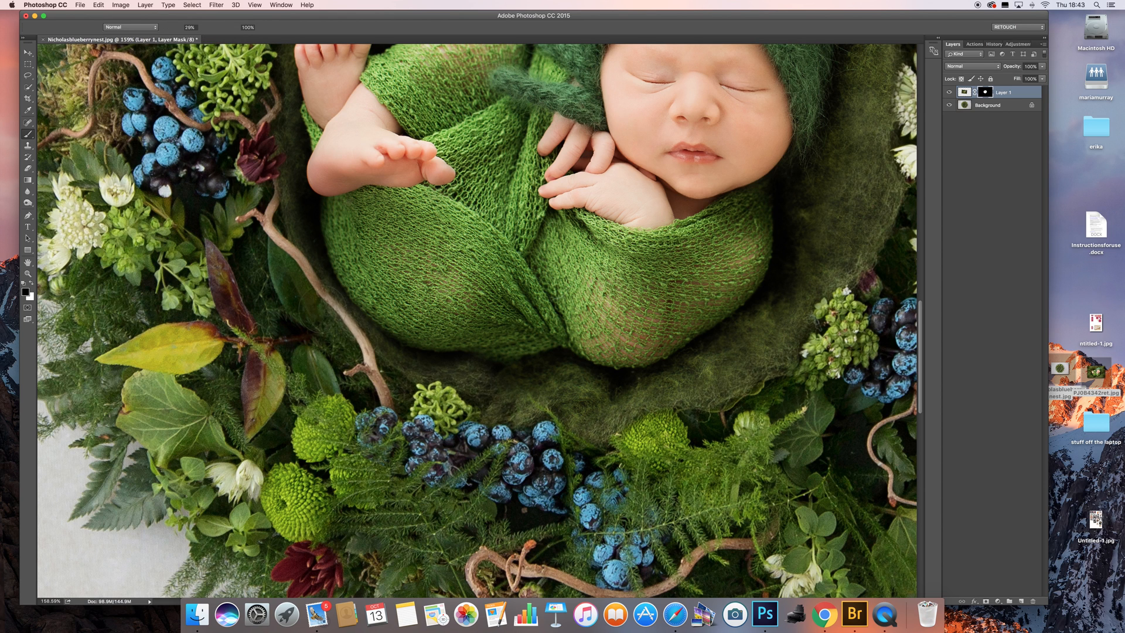
# Set the brush opacity to 17% and paint black on the mask over the dark wool above the baby's feet
pyautogui.moveTo(920, 346); pyautogui.dragTo(925, 274)
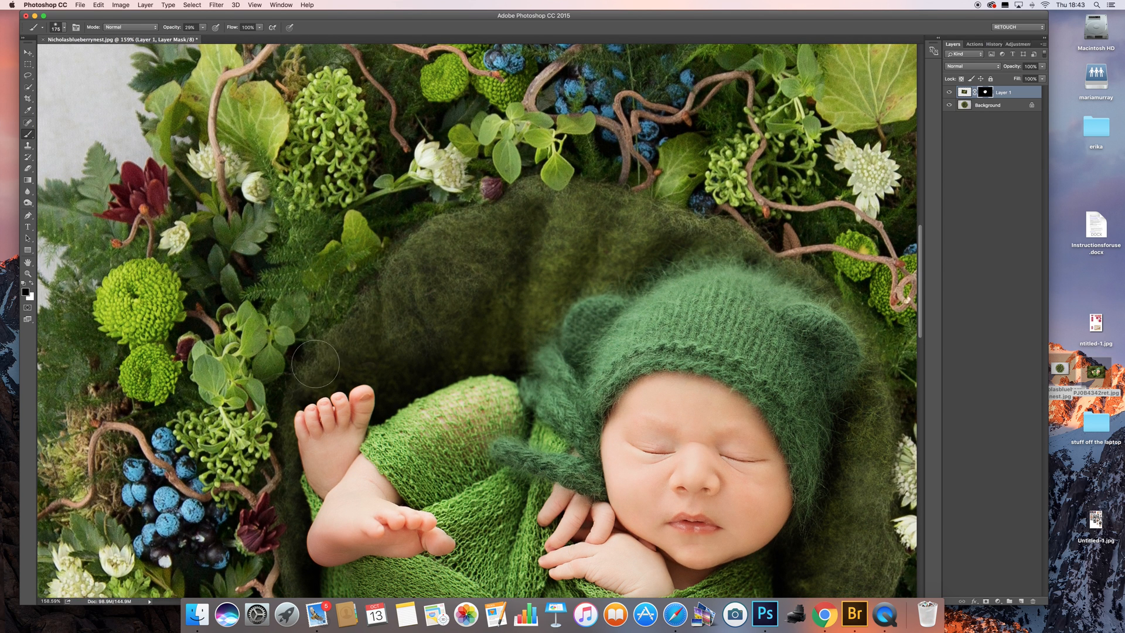
pyautogui.click(204, 27)
pyautogui.click(403, 367)
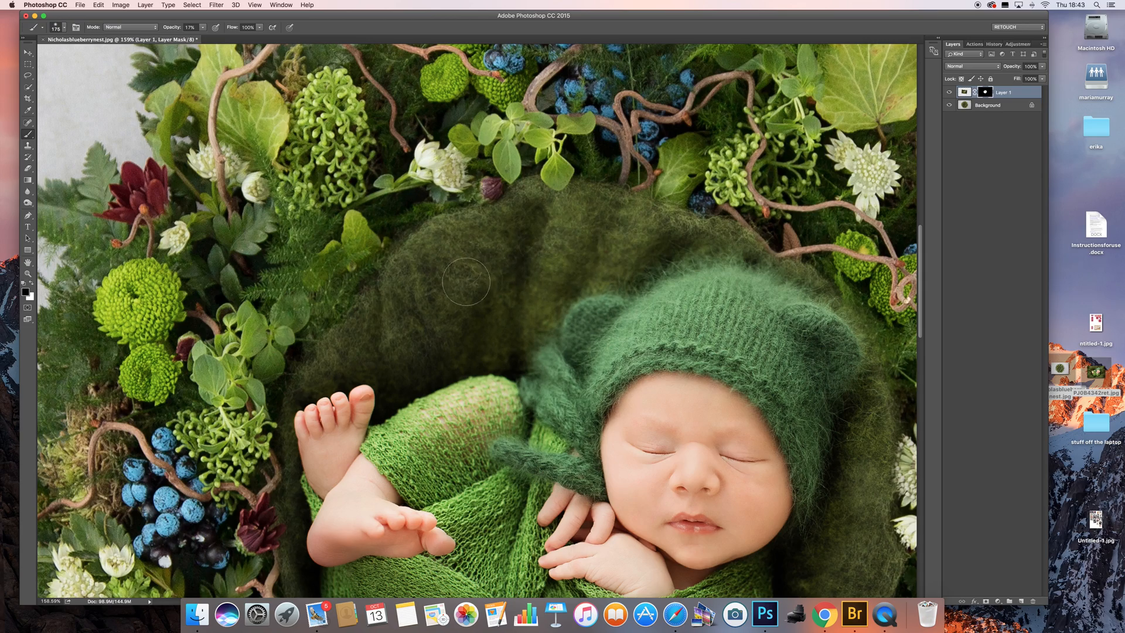
pyautogui.click(28, 274)
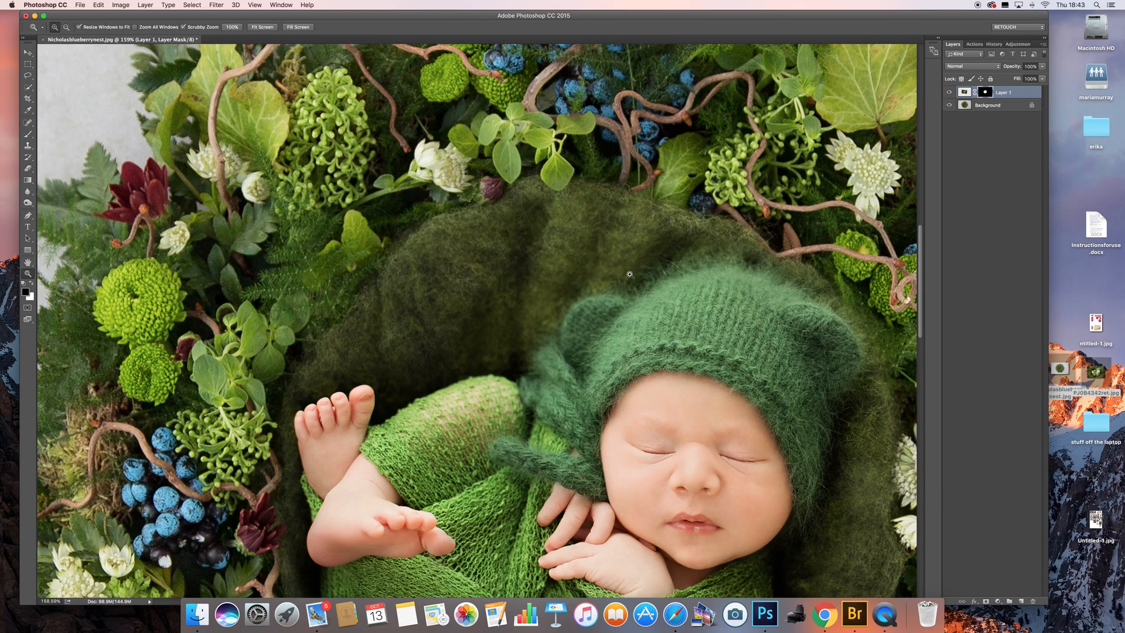
pyautogui.moveTo(630, 275); pyautogui.dragTo(608, 243)
pyautogui.click(691, 293)
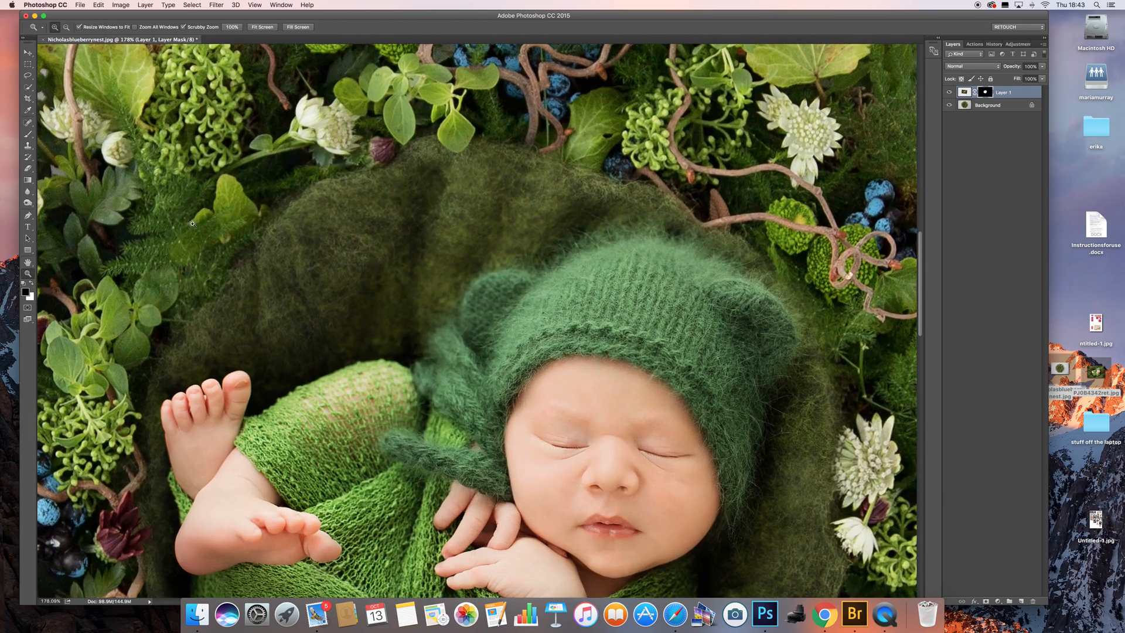
pyautogui.click(28, 134)
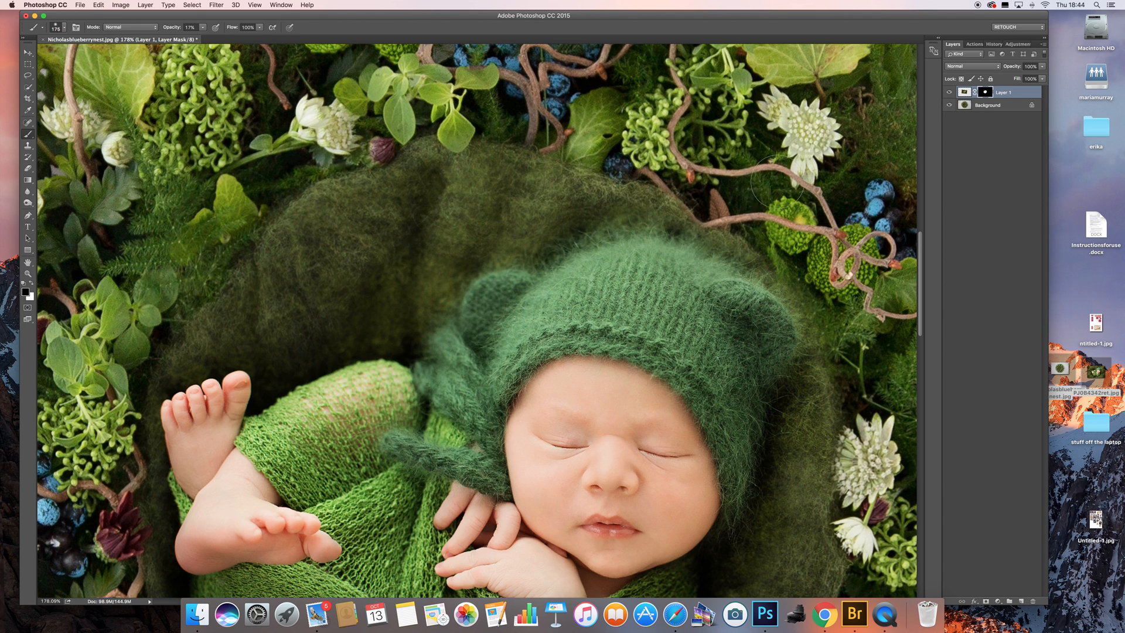
# Check the blend with Layer 1 hidden and shown, and touch up the mask in white beside the baby's feet
pyautogui.click(27, 273)
pyautogui.moveTo(575, 265); pyautogui.dragTo(551, 236)
pyautogui.click(950, 92)
pyautogui.click(950, 93)
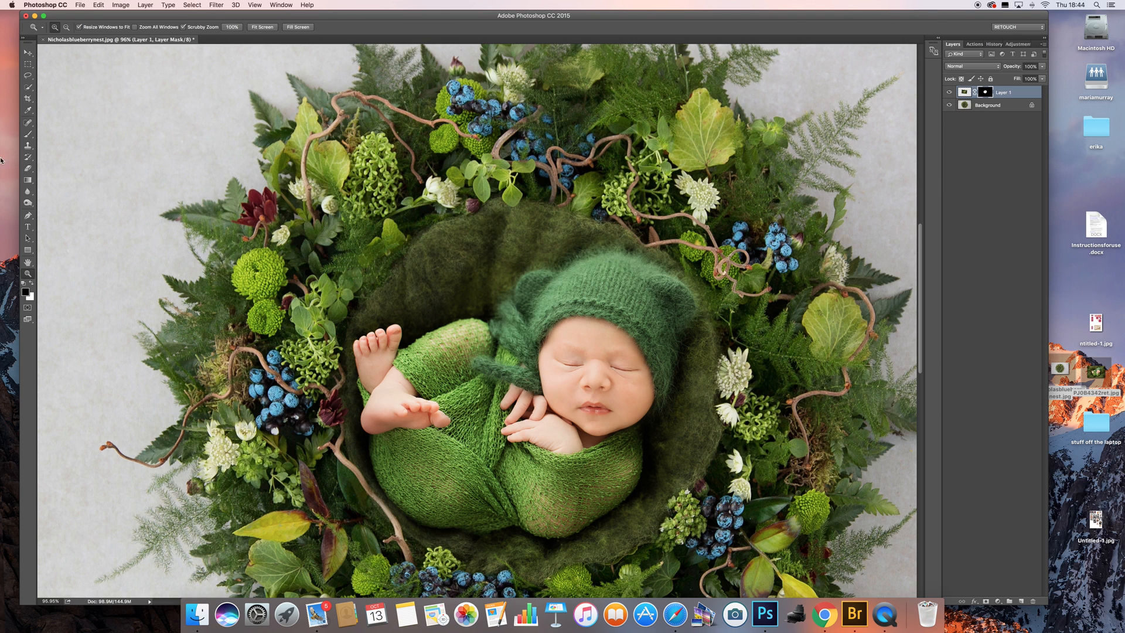
pyautogui.click(28, 133)
pyautogui.click(31, 283)
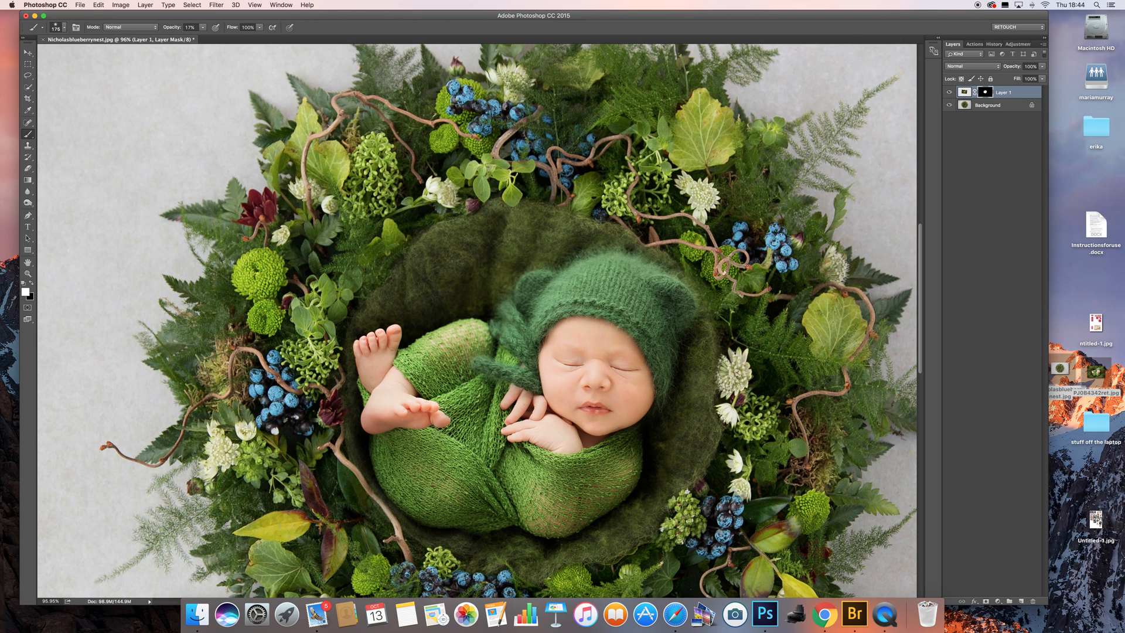
pyautogui.moveTo(204, 27); pyautogui.dragTo(208, 38)
pyautogui.click(382, 365)
# Review the whole composite and flatten it into a single background layer
pyautogui.click(29, 274)
pyautogui.moveTo(585, 309); pyautogui.dragTo(574, 304)
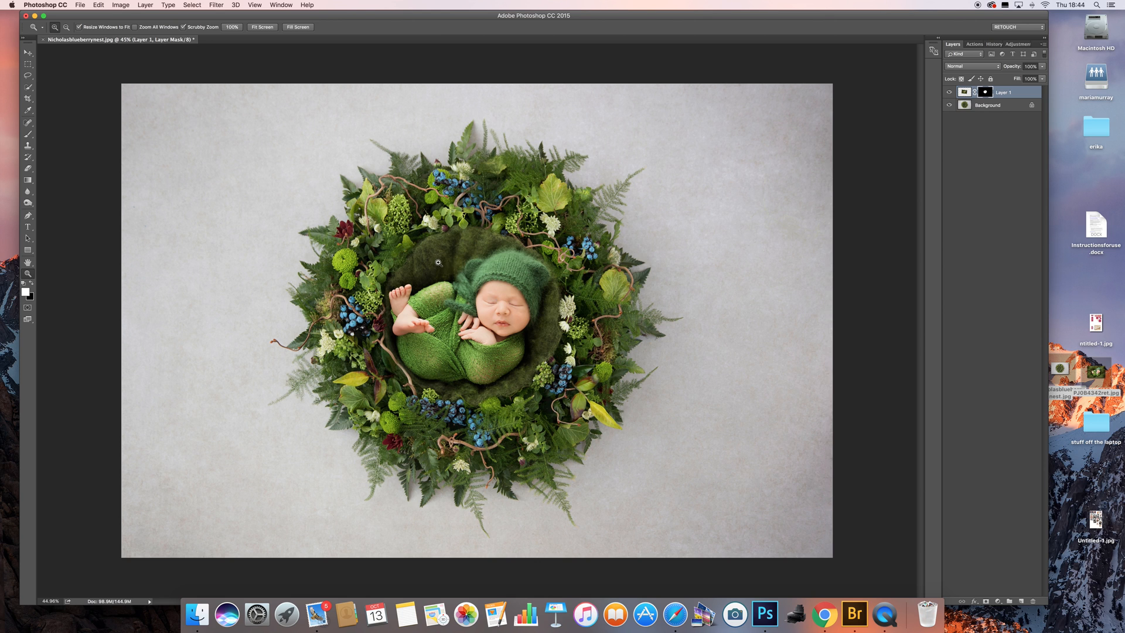
pyautogui.moveTo(457, 281); pyautogui.dragTo(492, 266)
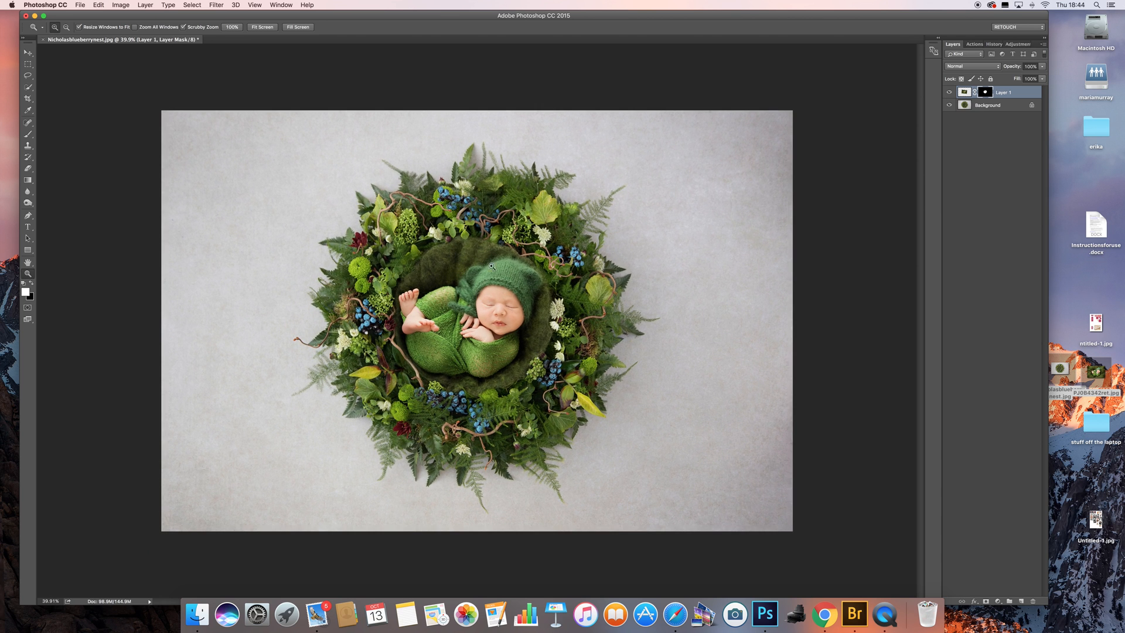
pyautogui.click(145, 5)
pyautogui.click(205, 338)
# Lasso the baby and nest interior with a 200 px feather and copy the selection to a new layer
pyautogui.click(28, 75)
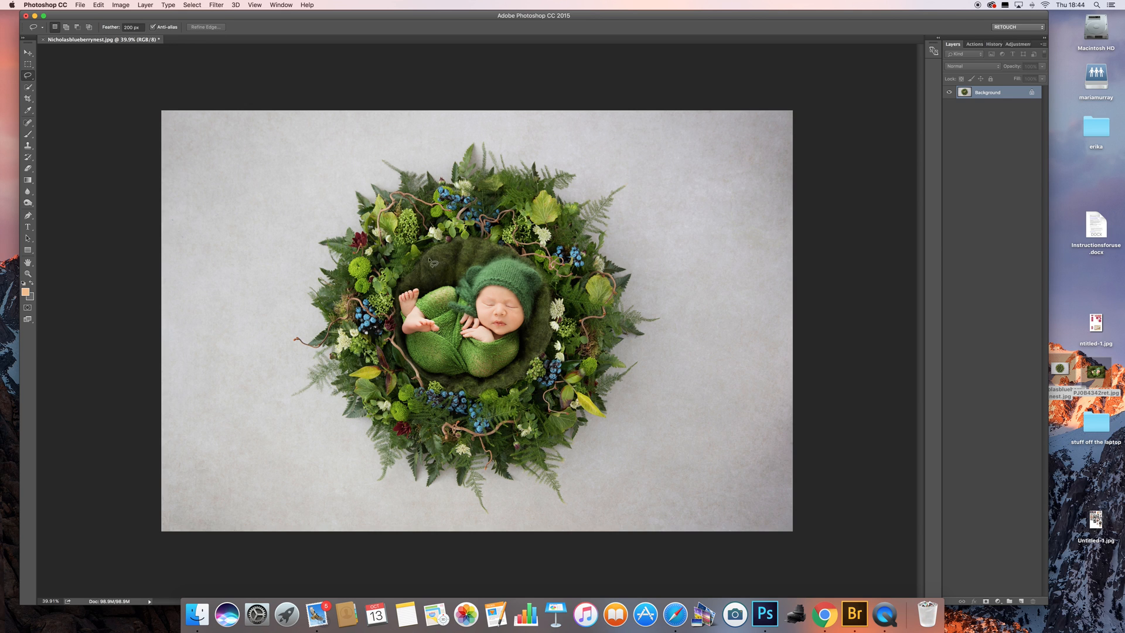
pyautogui.moveTo(398, 291)
pyautogui.mouseDown()
pyautogui.moveTo(397, 346)
pyautogui.moveTo(414, 373)
pyautogui.moveTo(449, 389)
pyautogui.moveTo(549, 355)
pyautogui.mouseUp()
pyautogui.moveTo(554, 271)
pyautogui.mouseDown()
pyautogui.moveTo(458, 238)
pyautogui.moveTo(410, 278)
pyautogui.mouseUp()
pyautogui.press('super+j')
# Set the copied nest layer to Multiply at 15% opacity and flatten the image
pyautogui.click(950, 66)
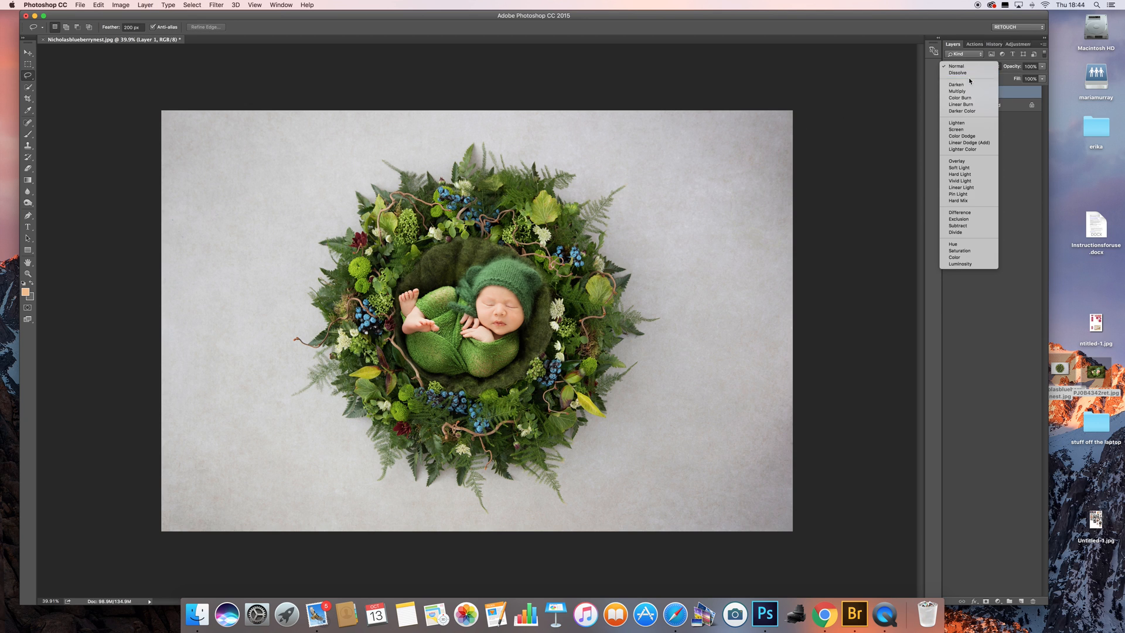
pyautogui.click(969, 92)
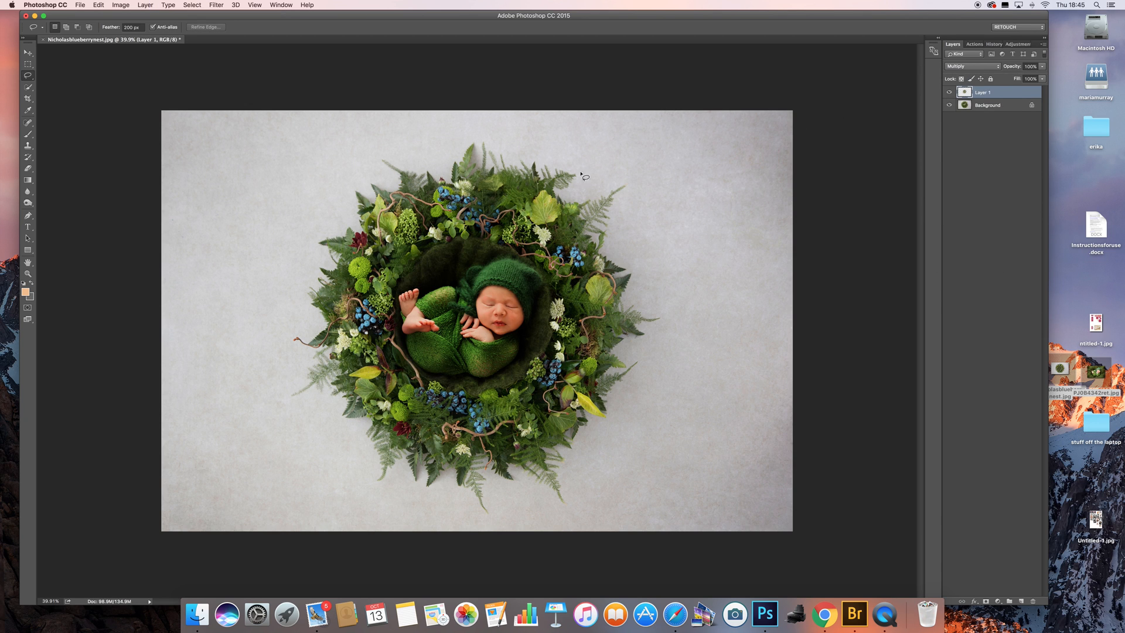
pyautogui.click(1041, 67)
pyautogui.moveTo(1016, 78); pyautogui.dragTo(1009, 77)
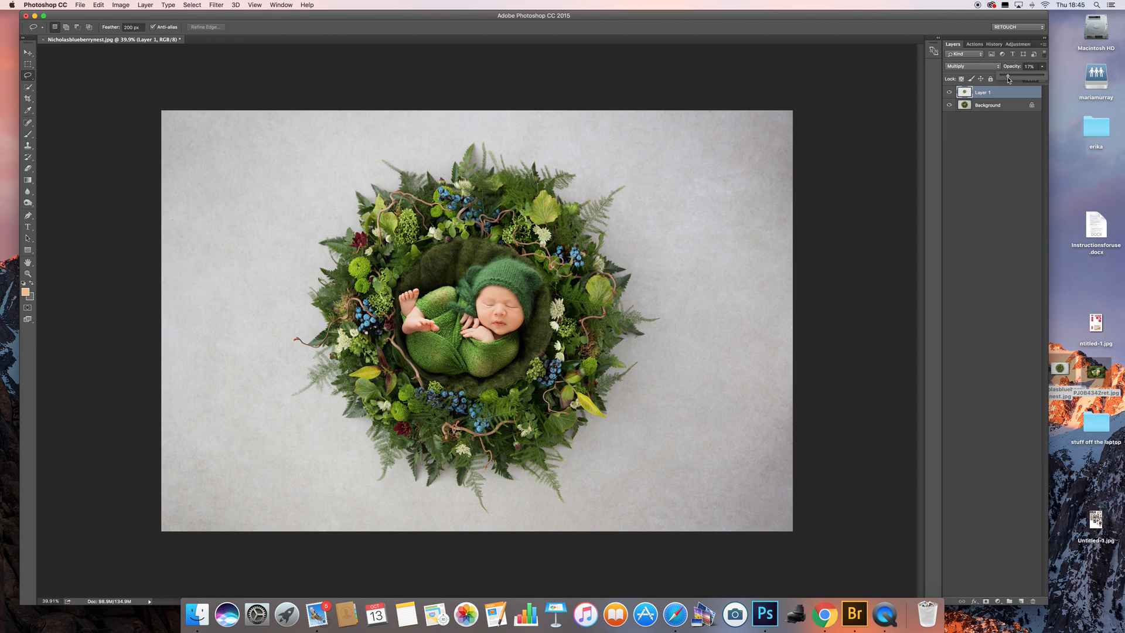
pyautogui.moveTo(1006, 78); pyautogui.dragTo(1000, 78)
pyautogui.click(147, 4)
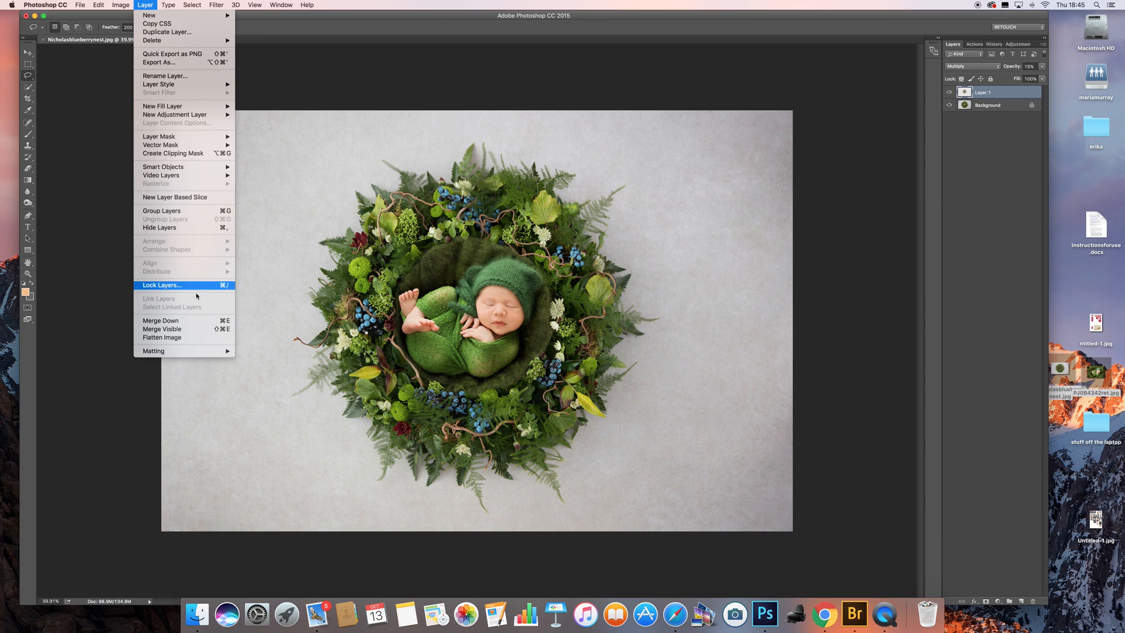
pyautogui.click(159, 337)
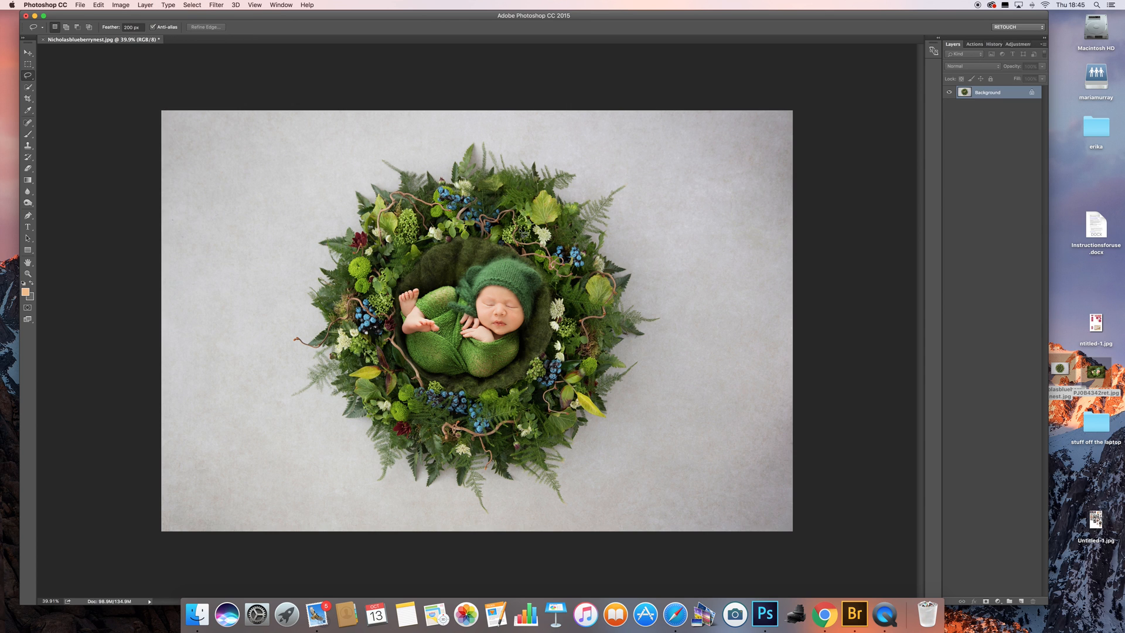
# Add a Color Balance adjustment with midtones at +12 Cyan-Red and -7 Yellow-Blue, and compare it with the original
pyautogui.click(998, 601)
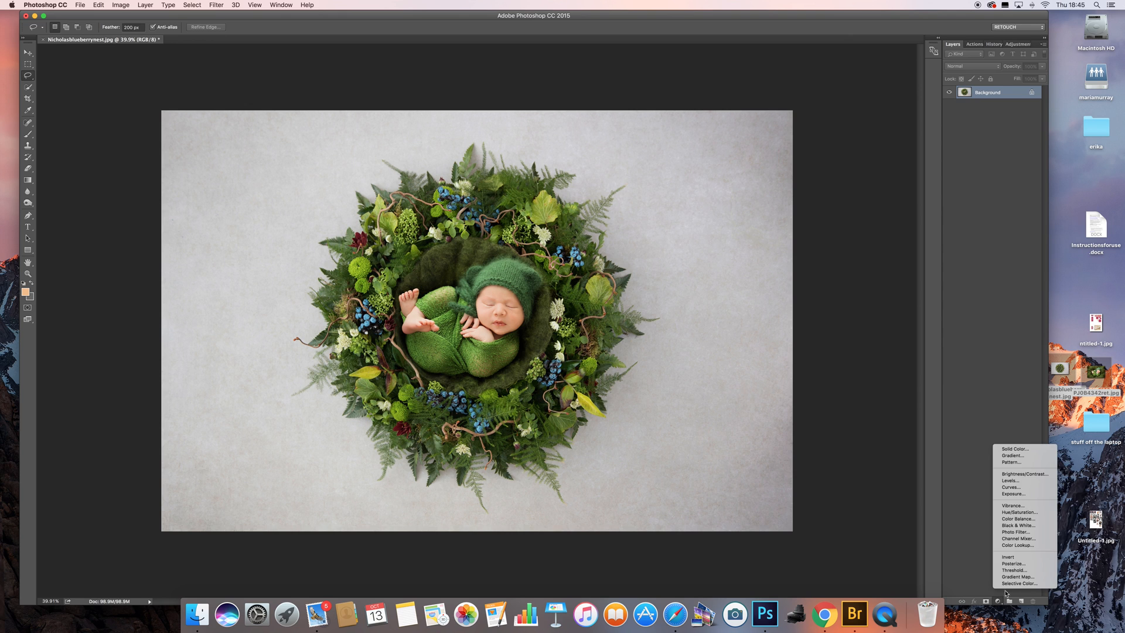
pyautogui.click(1003, 403)
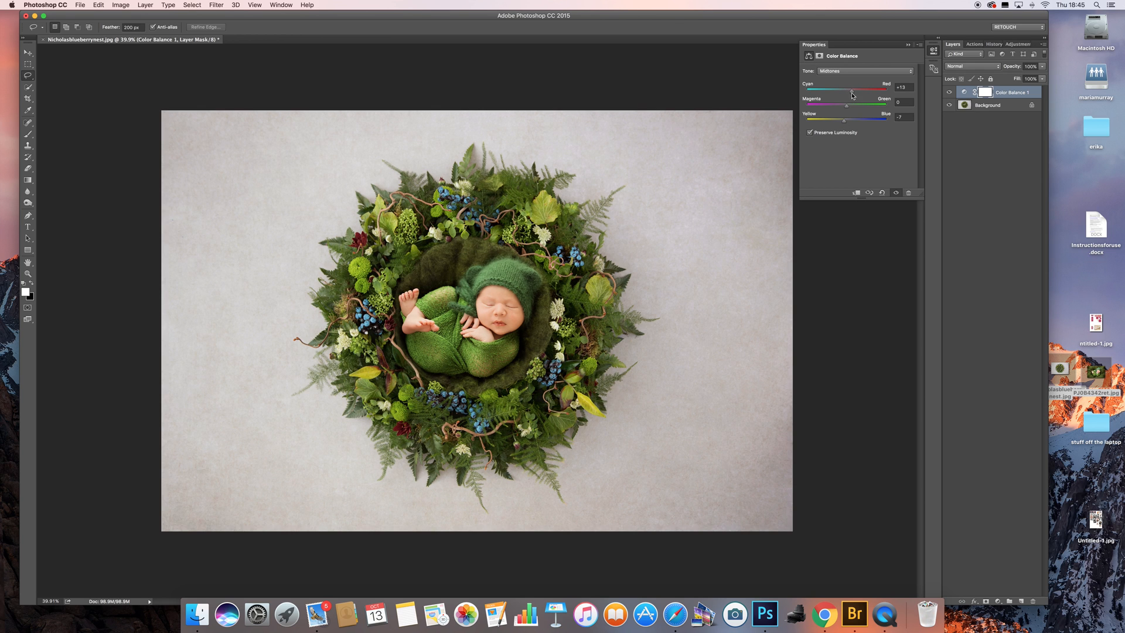
pyautogui.click(950, 92)
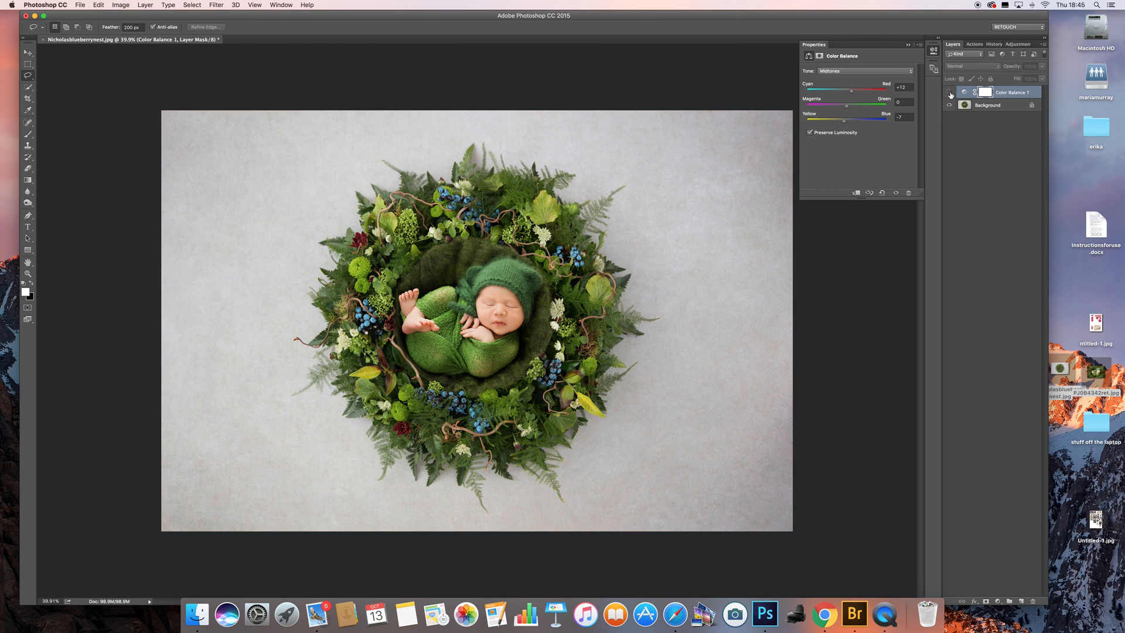
pyautogui.click(950, 92)
# Reduce the Color Balance layer's opacity to 44% and merge it into the background
pyautogui.click(1042, 70)
pyautogui.moveTo(1040, 76); pyautogui.dragTo(1018, 78)
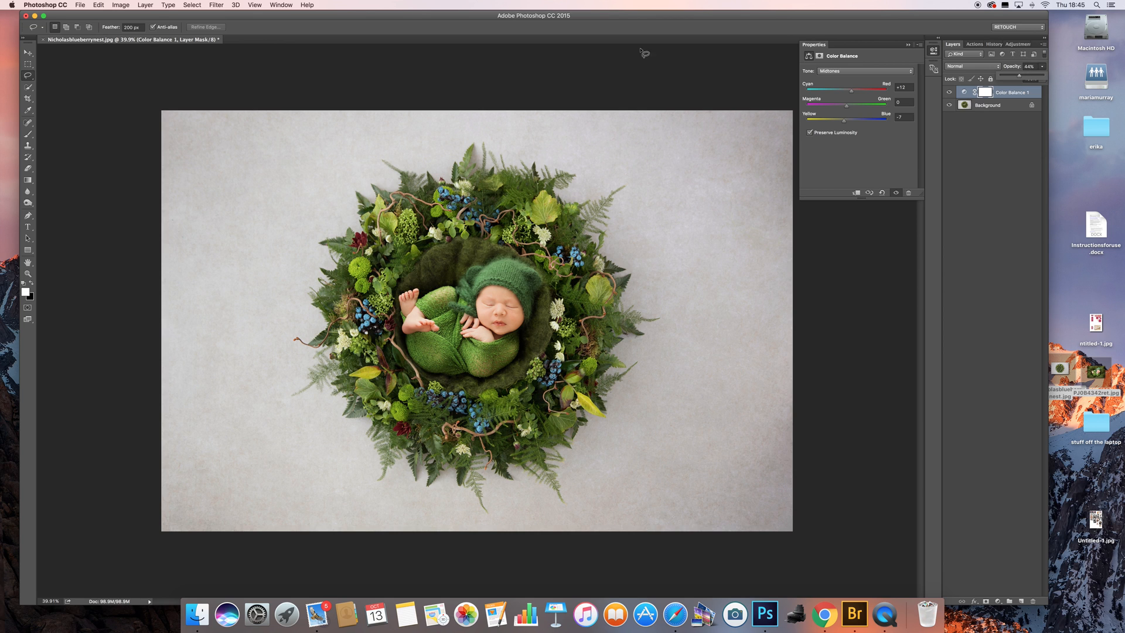
pyautogui.click(146, 5)
pyautogui.click(191, 330)
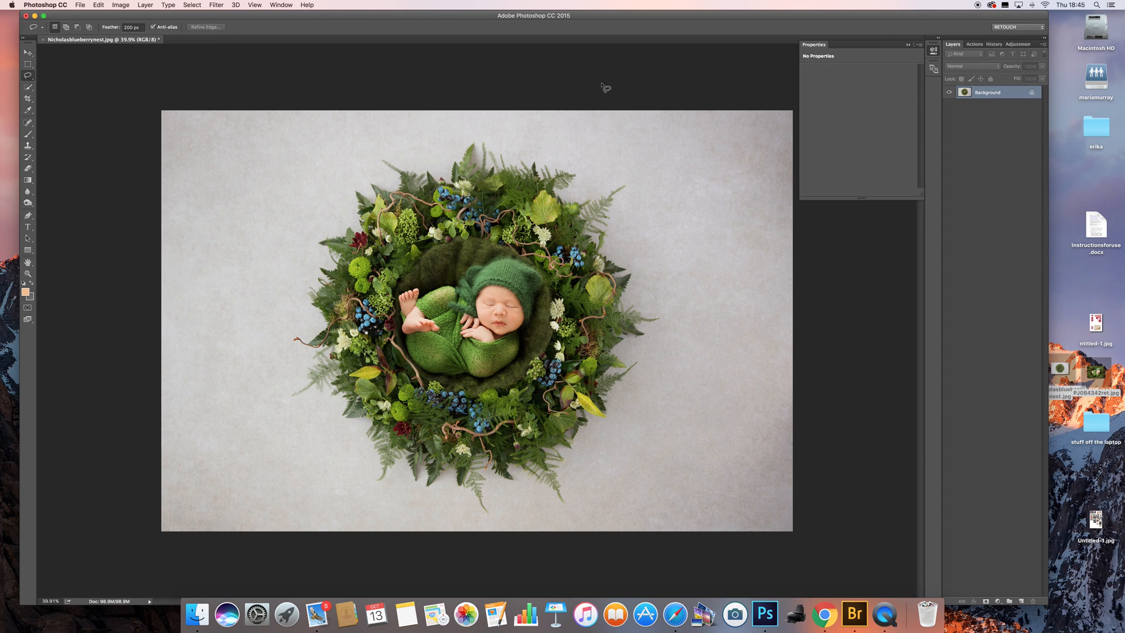
# Duplicate the background in Multiply mode and delete a 200 px feathered lasso selection of the wreath from the copy
pyautogui.press('super+j')
pyautogui.click(967, 66)
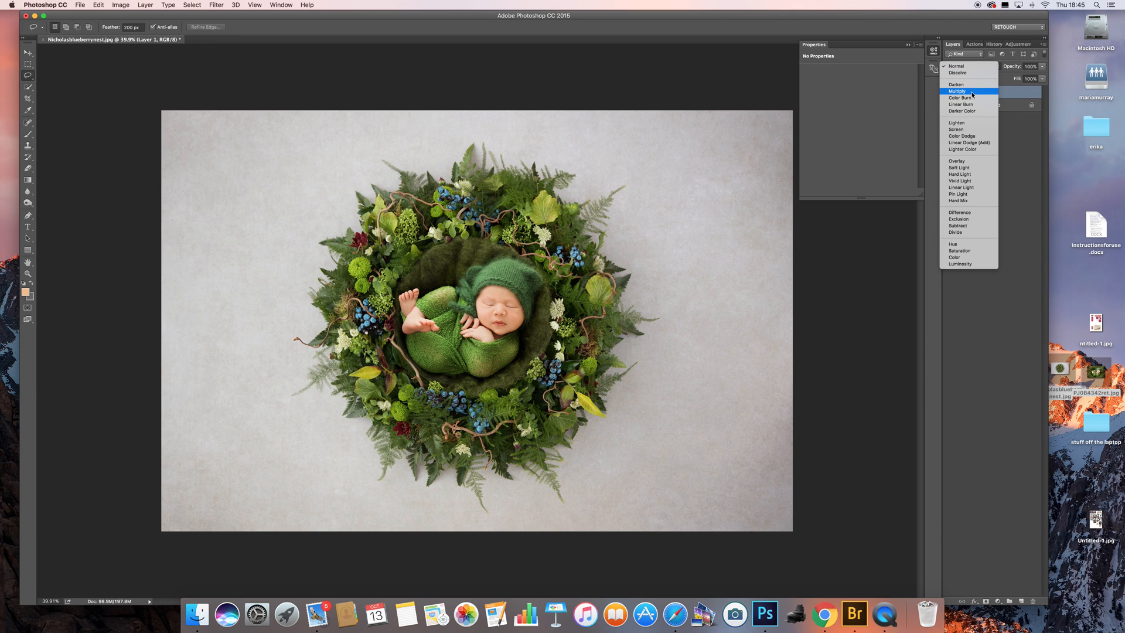
pyautogui.click(972, 92)
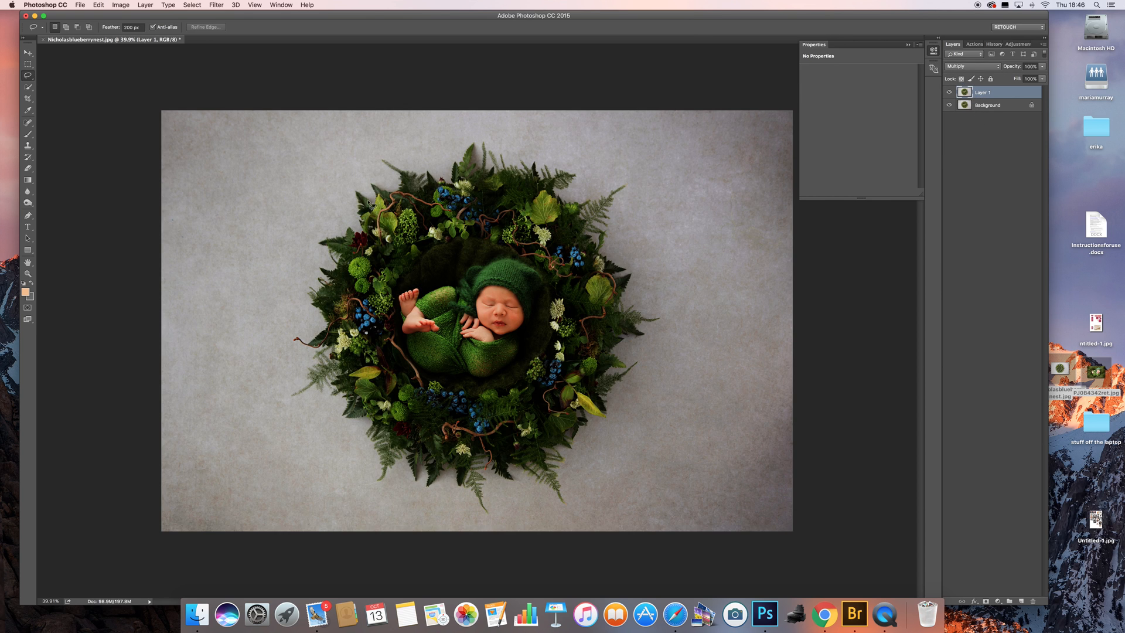
pyautogui.moveTo(398, 200)
pyautogui.mouseDown()
pyautogui.moveTo(407, 416)
pyautogui.moveTo(554, 231)
pyautogui.moveTo(368, 237)
pyautogui.mouseUp()
pyautogui.press('Delete')
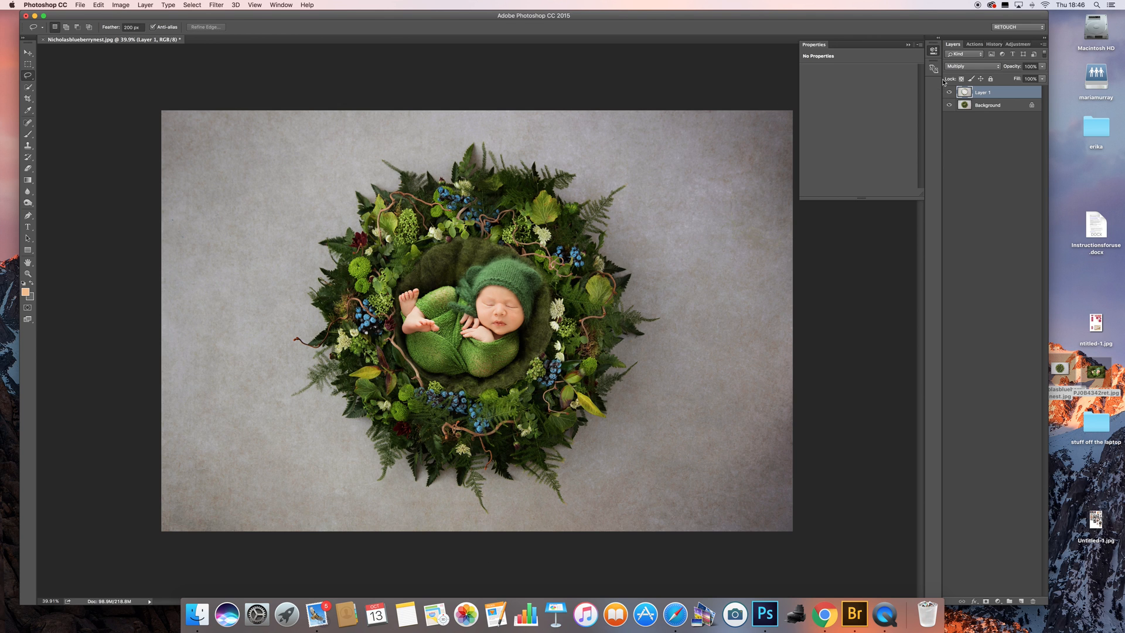
# Lower the darkened surroundings layer's opacity to about 26% and flatten the image
pyautogui.click(1042, 66)
pyautogui.moveTo(1040, 75); pyautogui.dragTo(1011, 77)
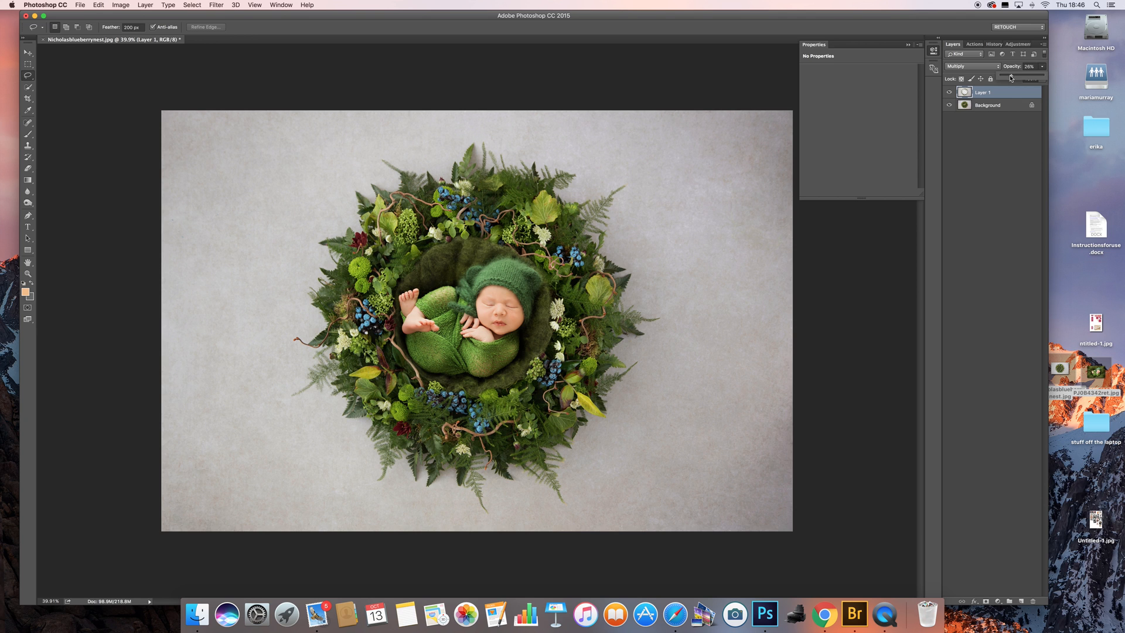
pyautogui.moveTo(1012, 76)
pyautogui.mouseDown()
pyautogui.moveTo(1039, 82)
pyautogui.moveTo(1010, 77)
pyautogui.mouseUp()
pyautogui.click(144, 4)
pyautogui.click(162, 338)
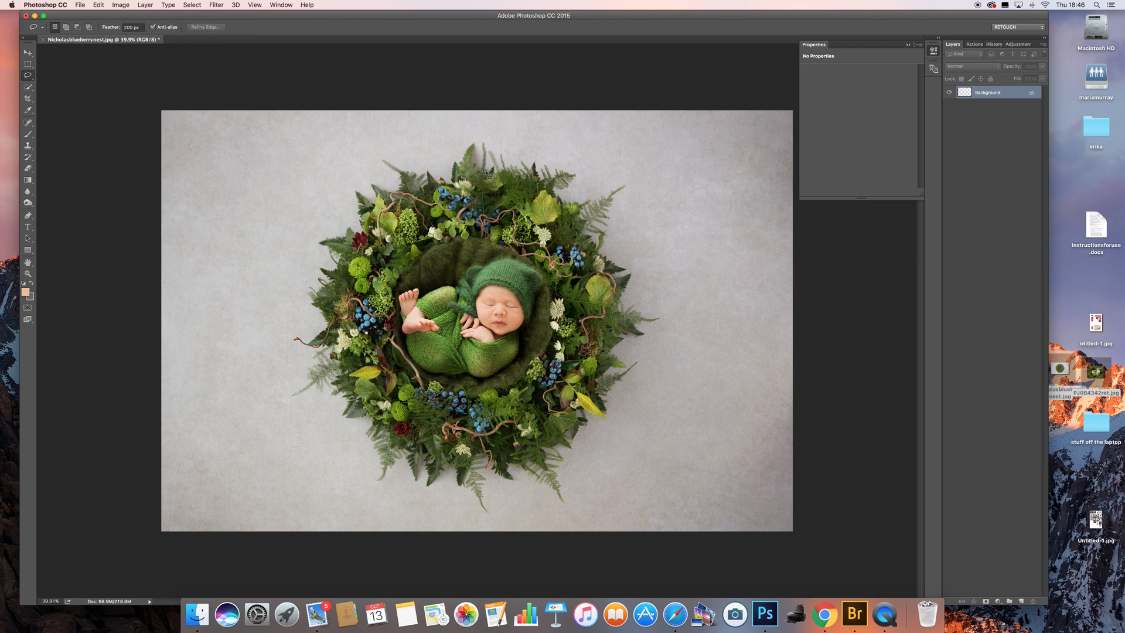